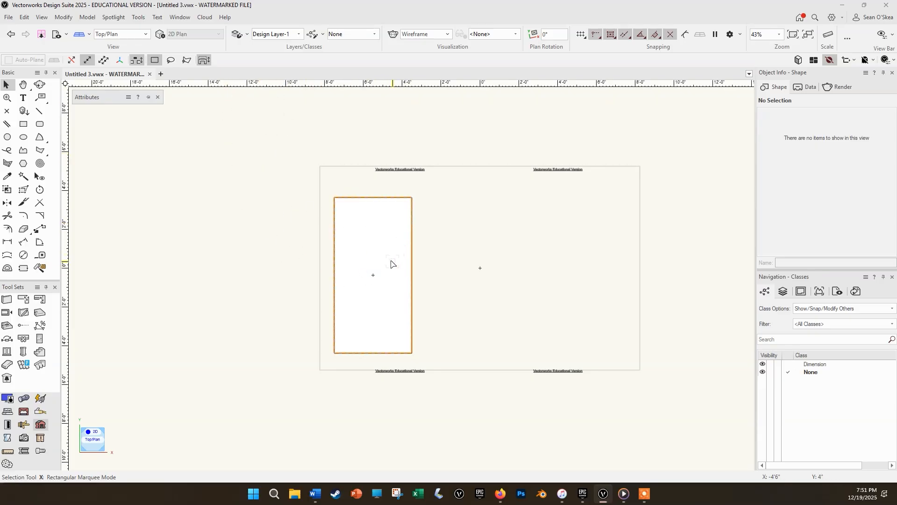
# Examine the large rectangle on the design layer up close and in full, and fit it to the view
pyautogui.scroll(3, 372, 275)
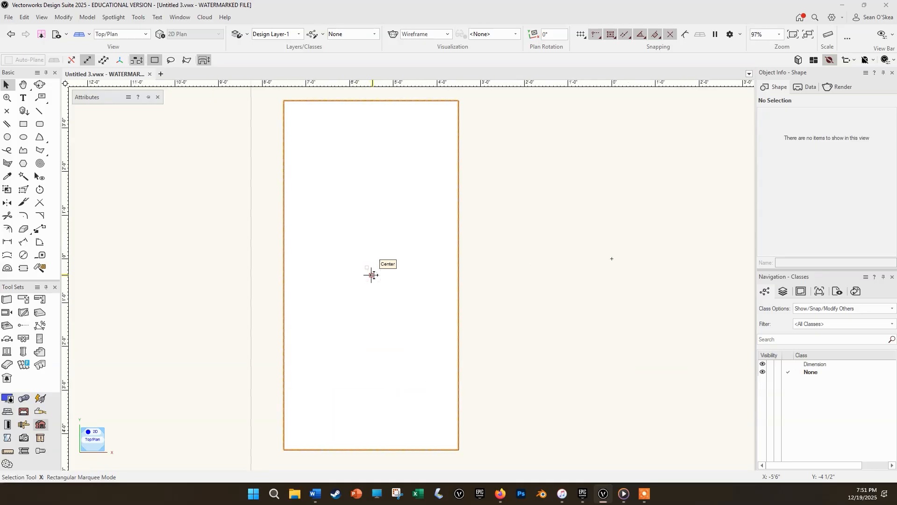
pyautogui.press('h')
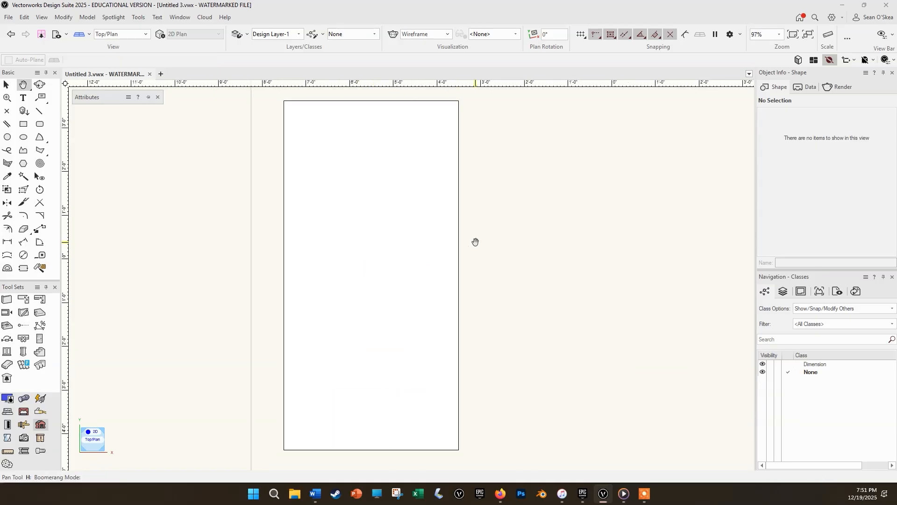
pyautogui.moveTo(474, 242); pyautogui.dragTo(500, 245)
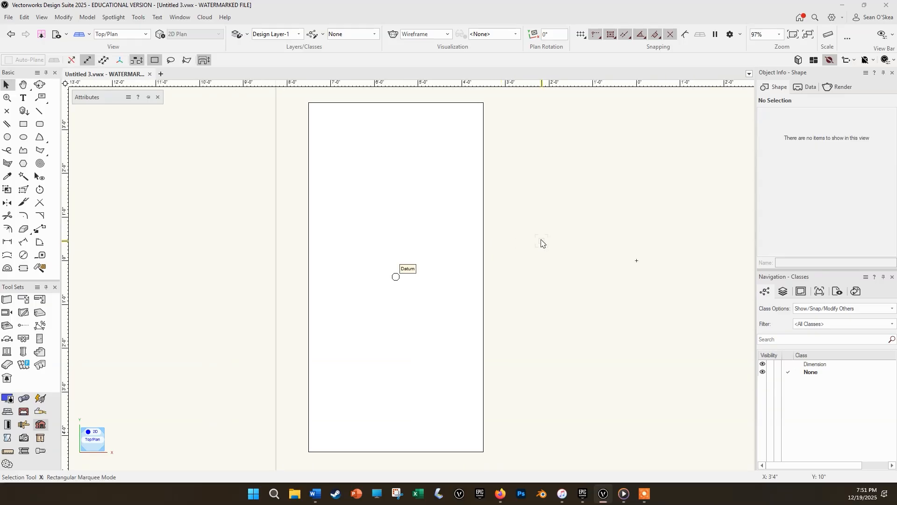
pyautogui.scroll(-3, 448, 229)
pyautogui.scroll(3, 447, 229)
pyautogui.press('h')
pyautogui.moveTo(451, 230)
pyautogui.mouseDown()
pyautogui.moveTo(519, 231)
pyautogui.moveTo(447, 232)
pyautogui.moveTo(467, 228)
pyautogui.mouseUp()
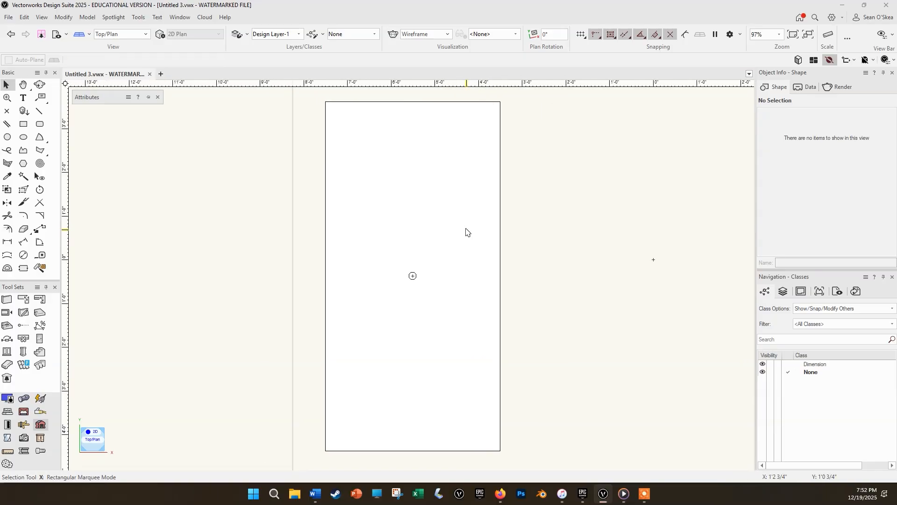
pyautogui.scroll(-2, 467, 231)
pyautogui.scroll(-2, 466, 230)
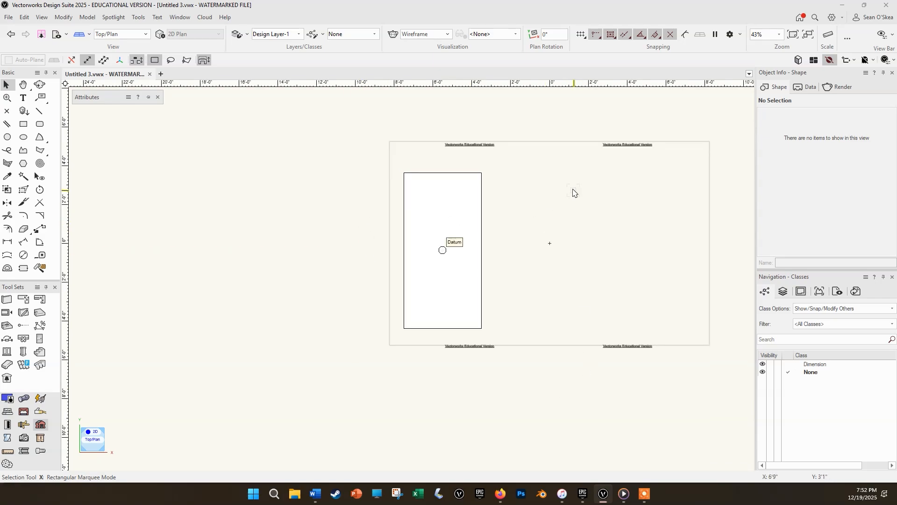
pyautogui.click(472, 182)
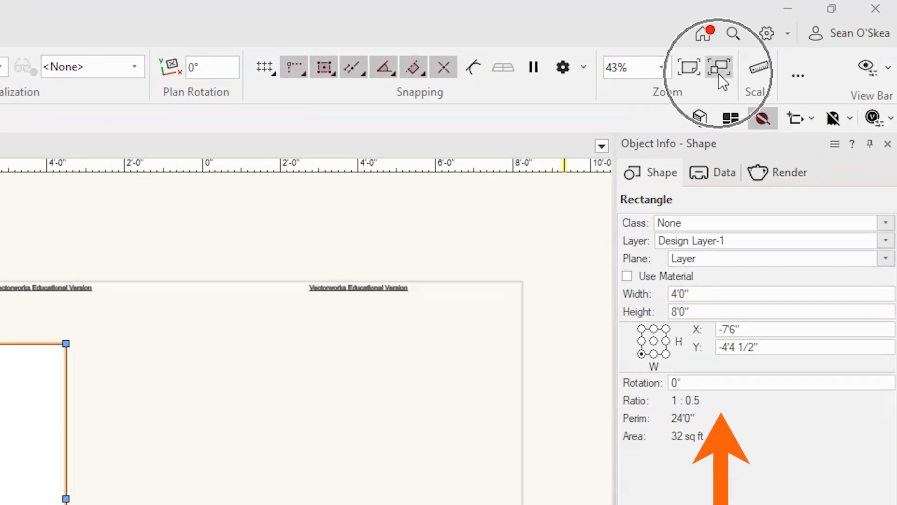
pyautogui.click(748, 64)
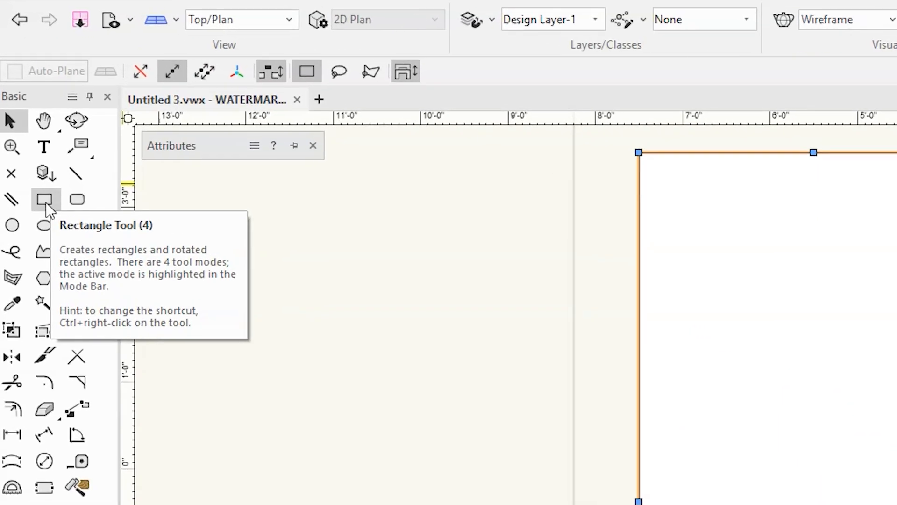
# Draw a rectangle 36 inches wide and 7' high from the lower-left corner of the large rectangle
pyautogui.click(45, 203)
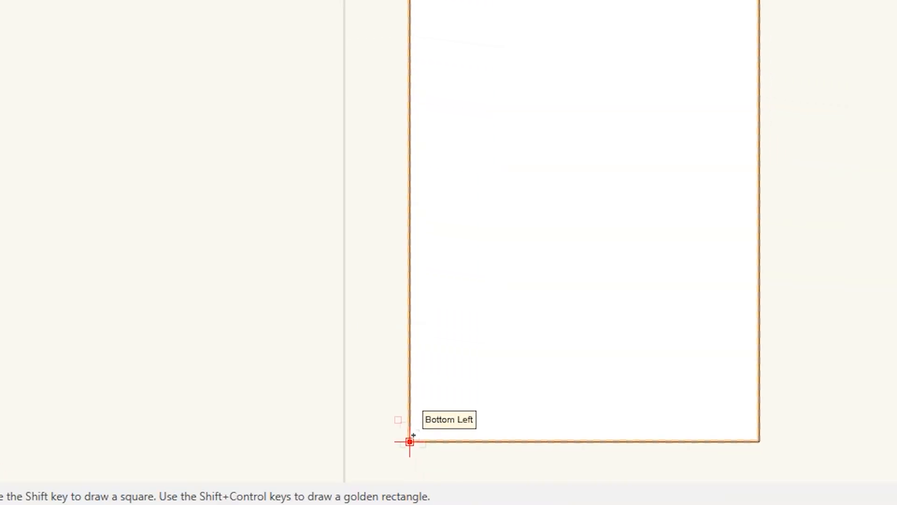
pyautogui.click(410, 441)
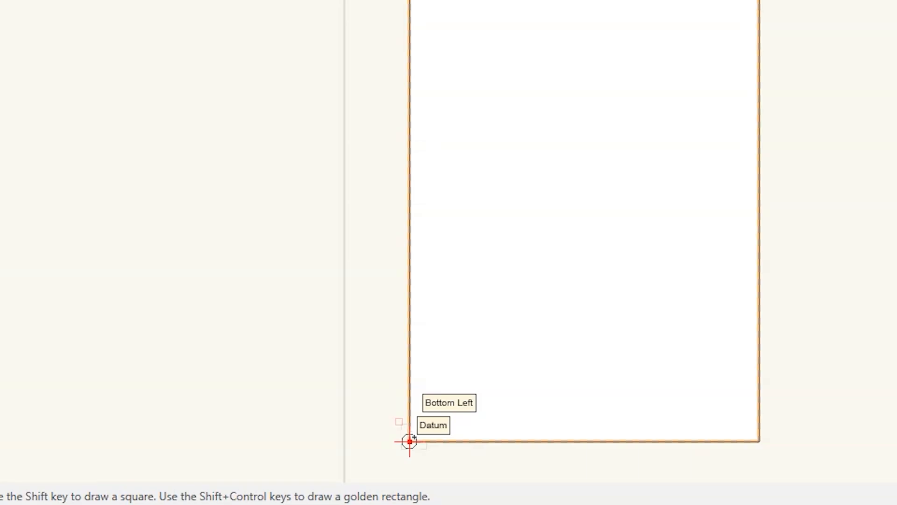
pyautogui.click(409, 441)
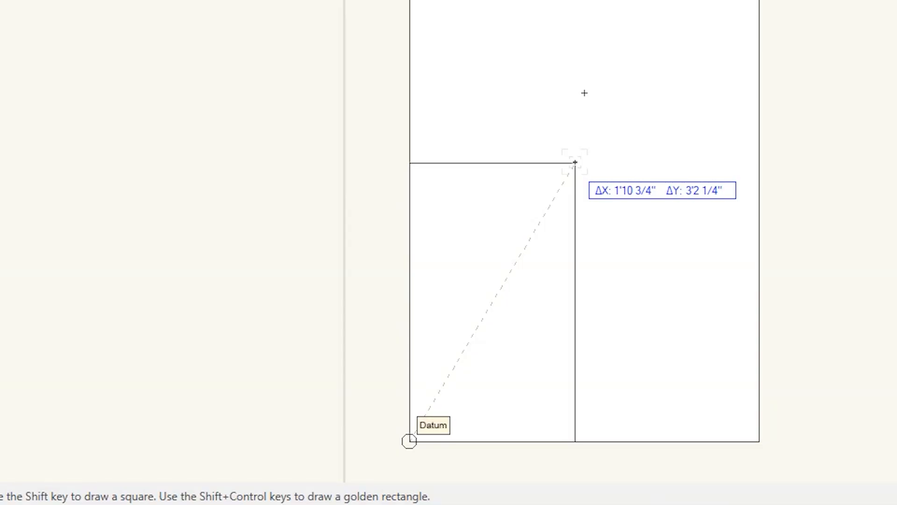
pyautogui.press('Tab')
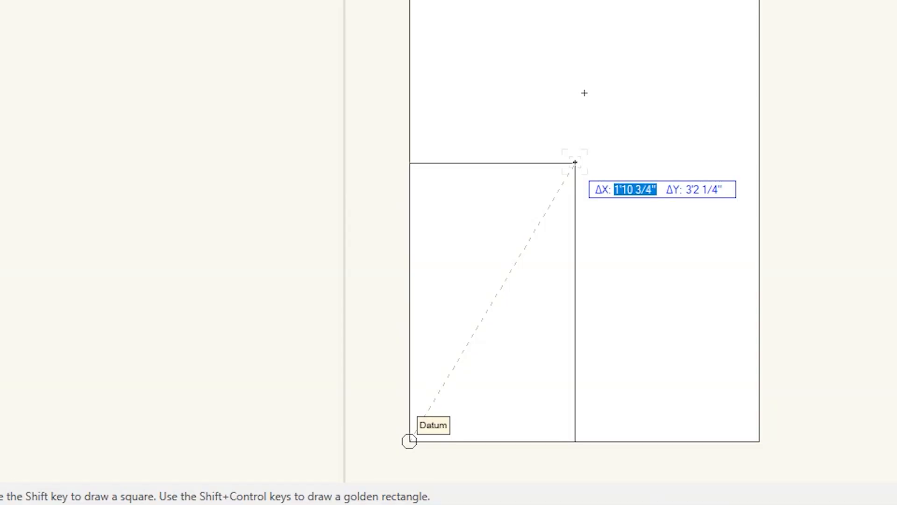
pyautogui.write('36')
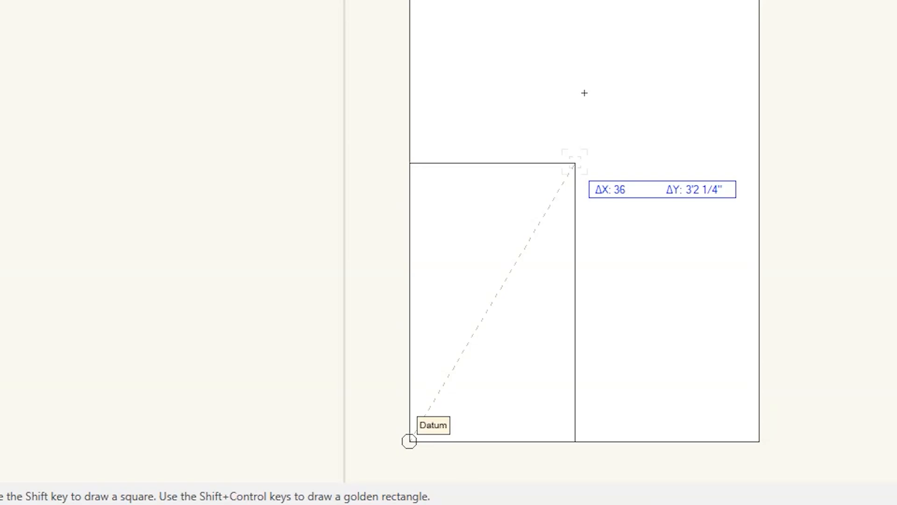
pyautogui.press('Tab')
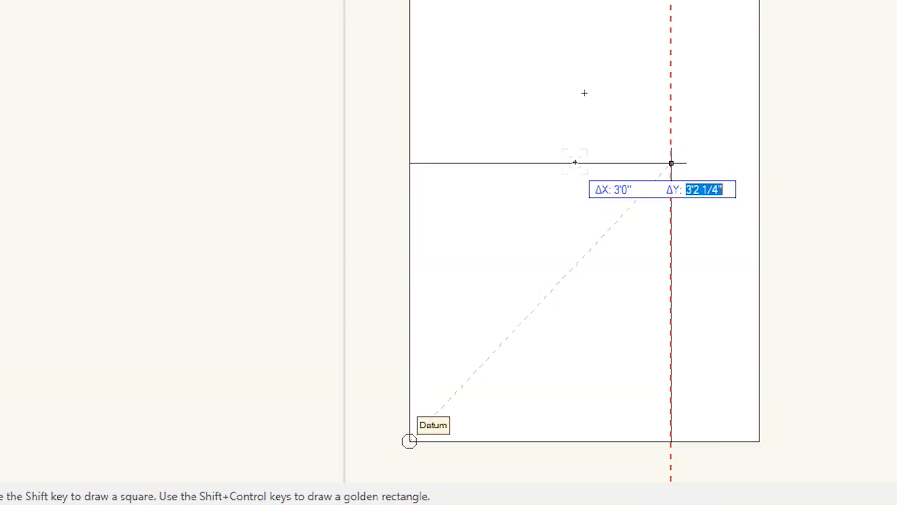
pyautogui.write("7'")
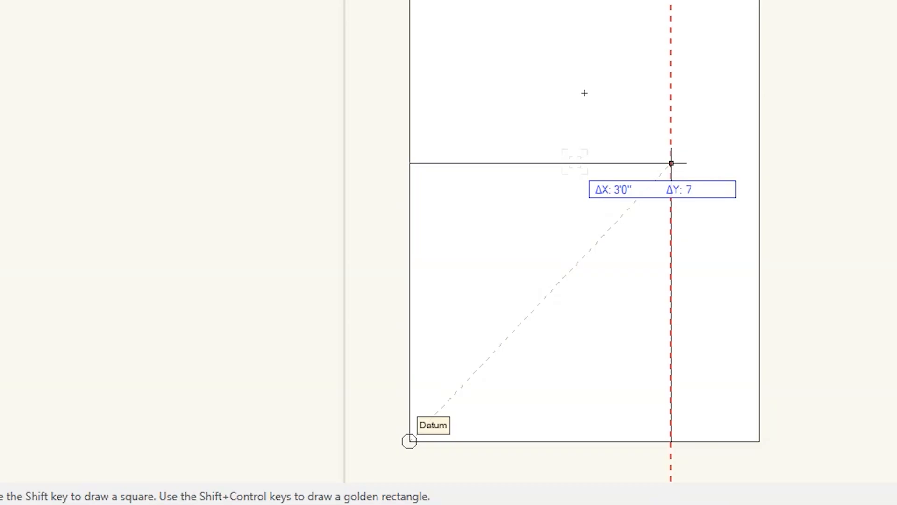
pyautogui.press('Tab')
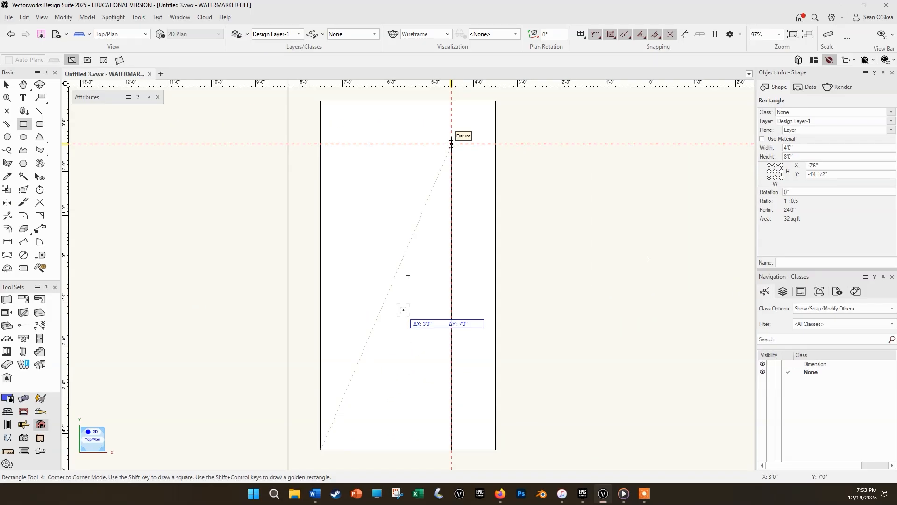
pyautogui.press('Return')
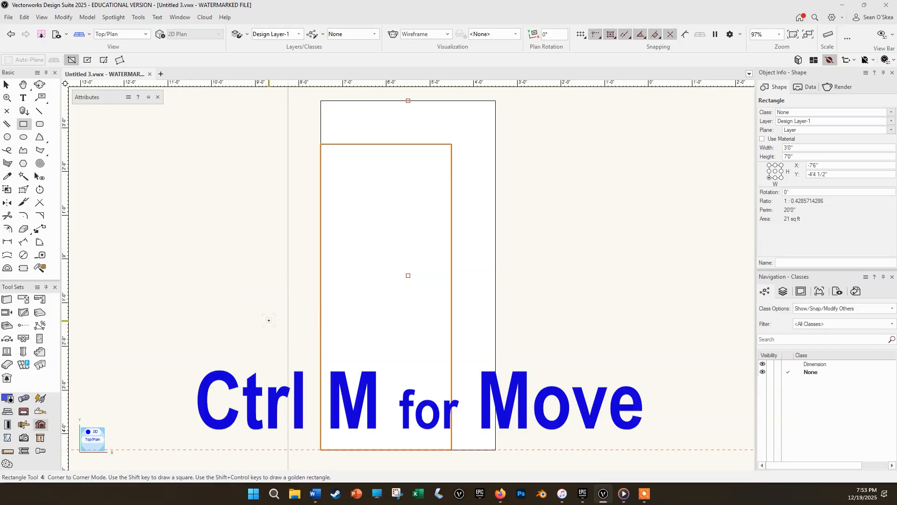
# Move the smaller rectangle by an X offset of 6 and a Y offset of 0, and undo the move
pyautogui.hotkey('ctrl', 'm')
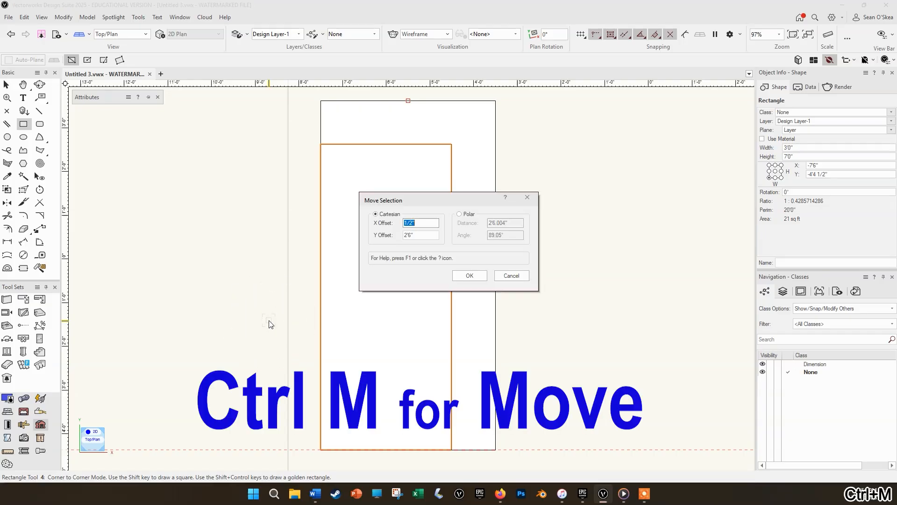
pyautogui.click(413, 235)
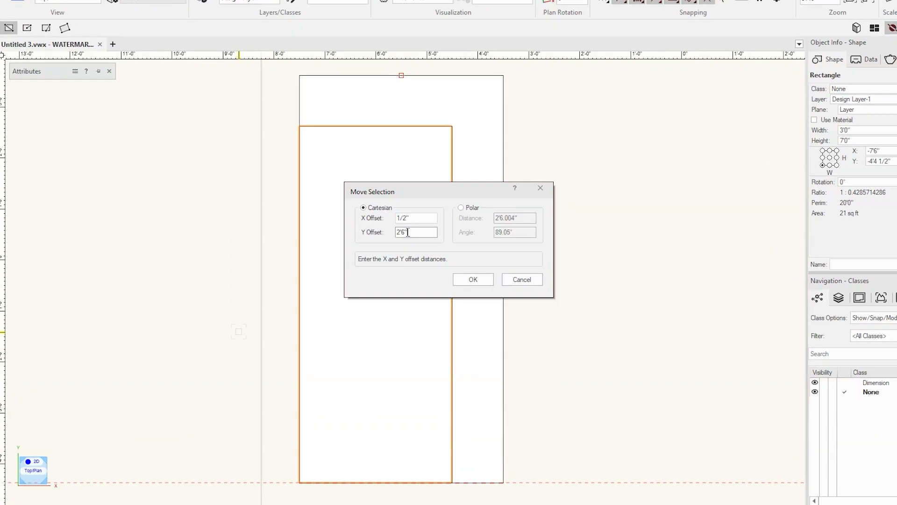
pyautogui.doubleClick(408, 232)
pyautogui.write('0')
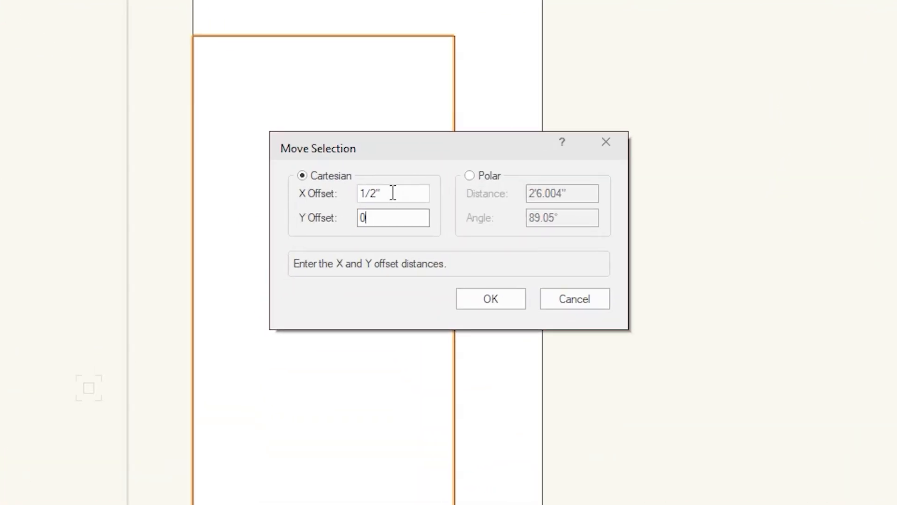
pyautogui.moveTo(393, 193); pyautogui.dragTo(213, 188)
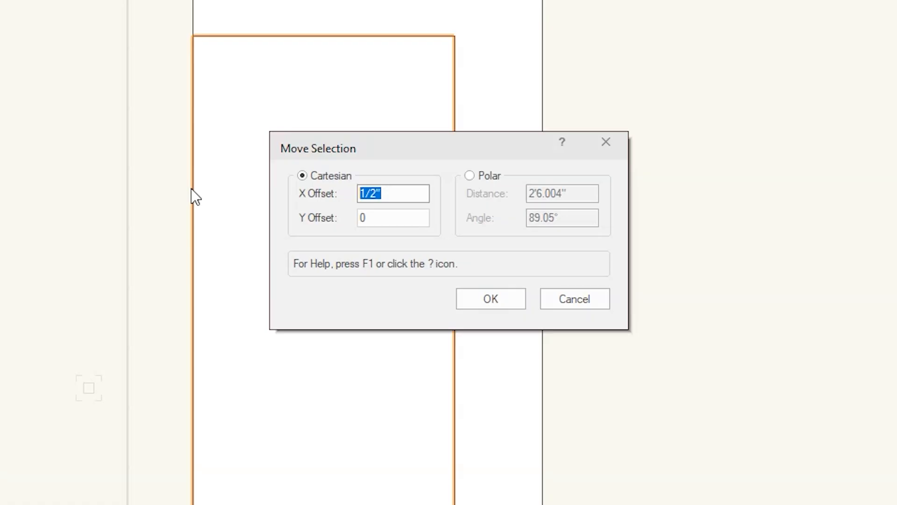
pyautogui.write('6')
pyautogui.click(487, 296)
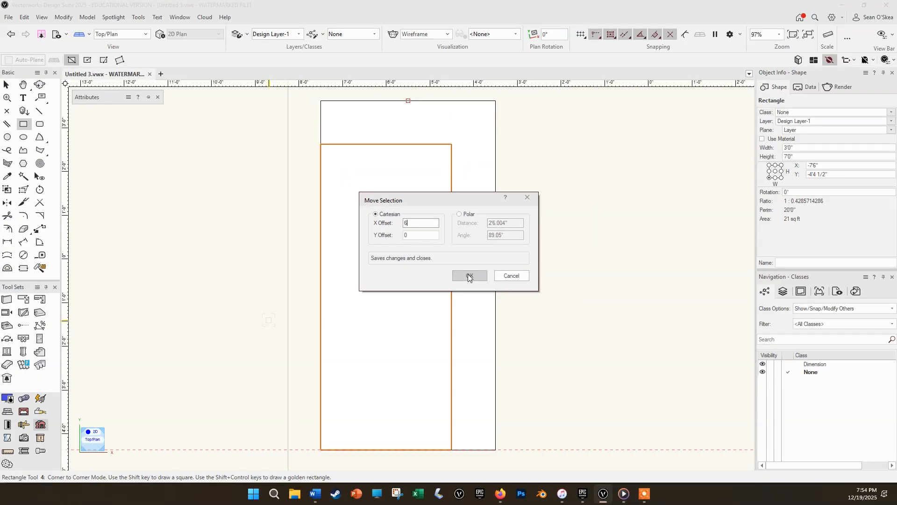
pyautogui.click(468, 276)
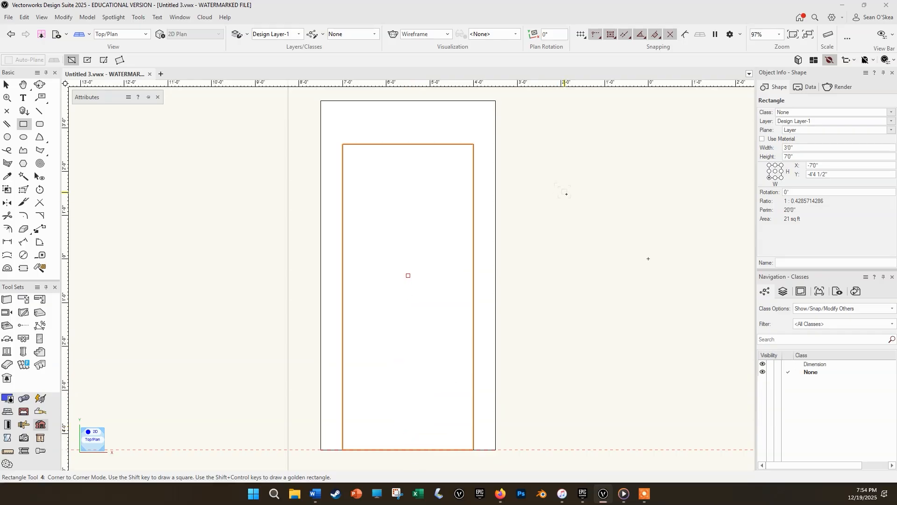
pyautogui.hotkey('ctrl', 'z')
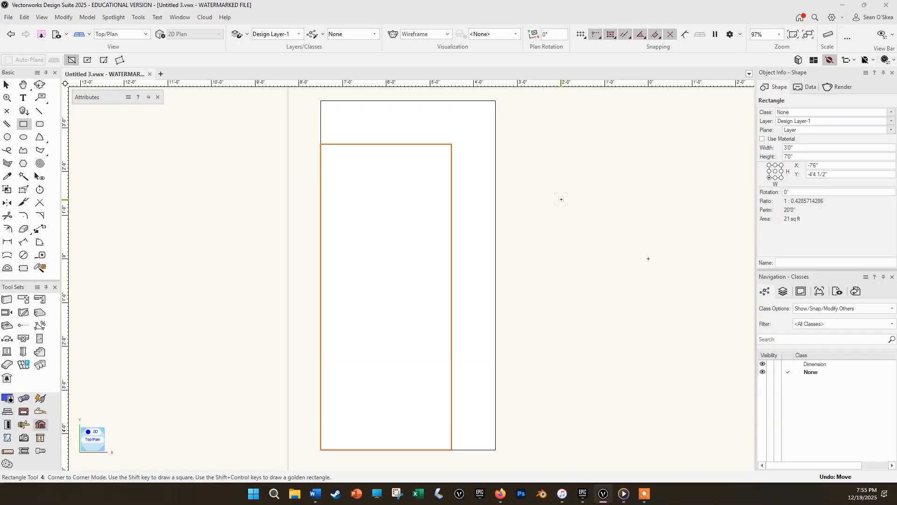
# Align the small and large rectangles with each other using Align Center, and clear the selection
pyautogui.press('x')
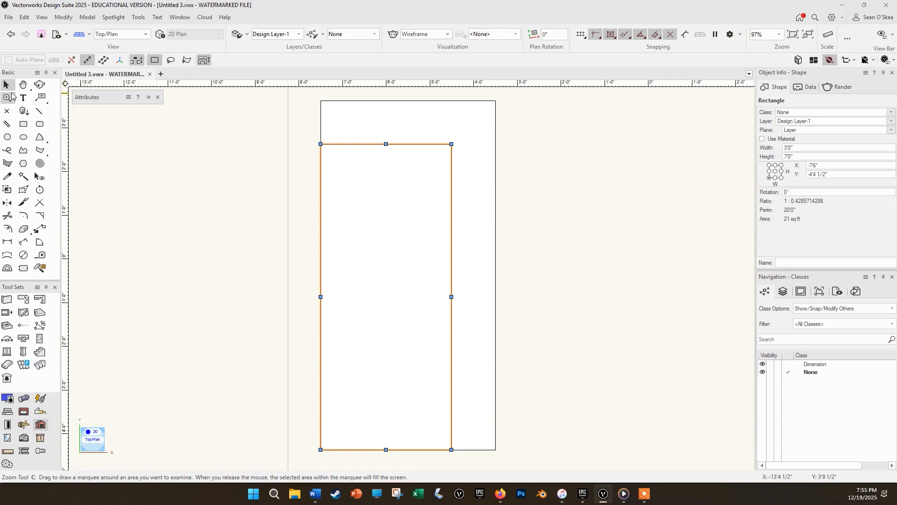
pyautogui.keyDown('shift'); pyautogui.click(364, 132); pyautogui.keyUp('shift')
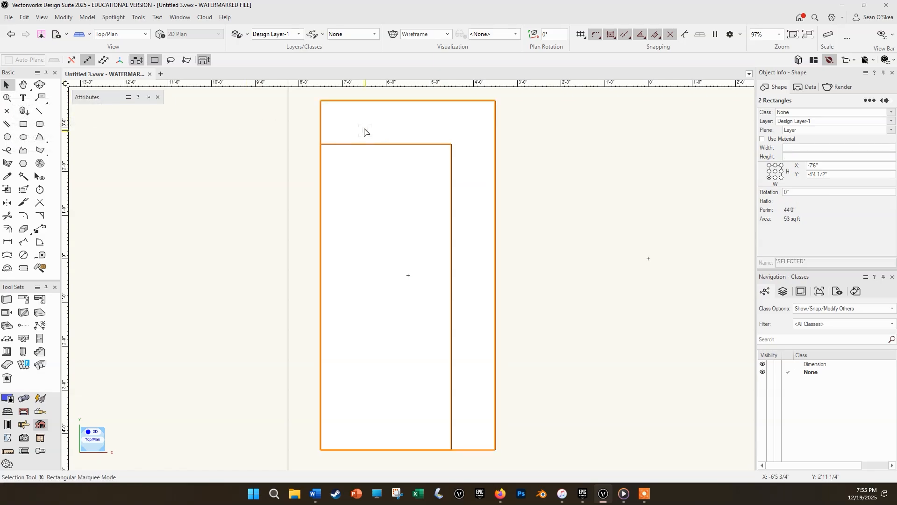
pyautogui.rightClick(395, 167)
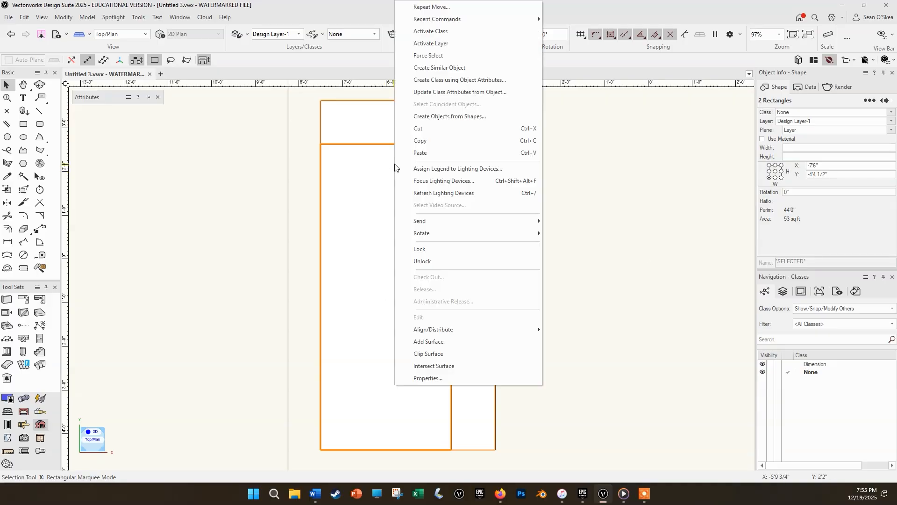
pyautogui.moveTo(497, 329)
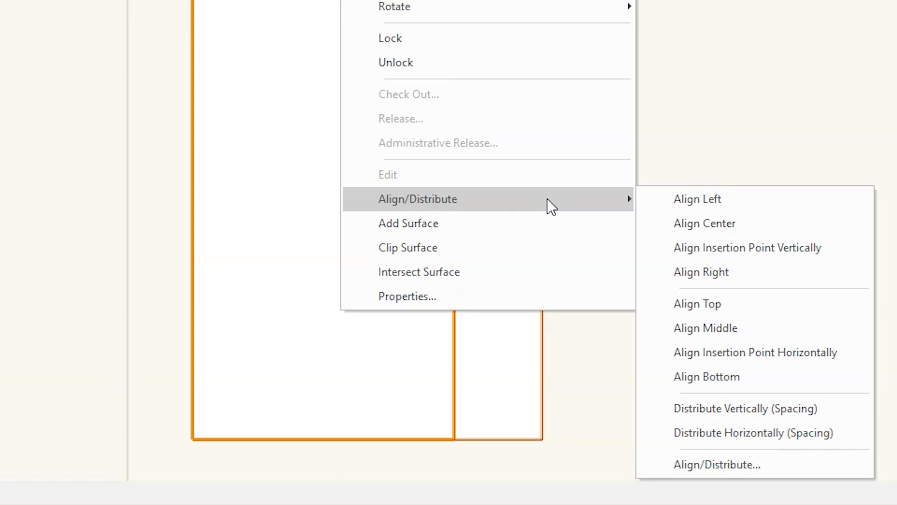
pyautogui.click(740, 226)
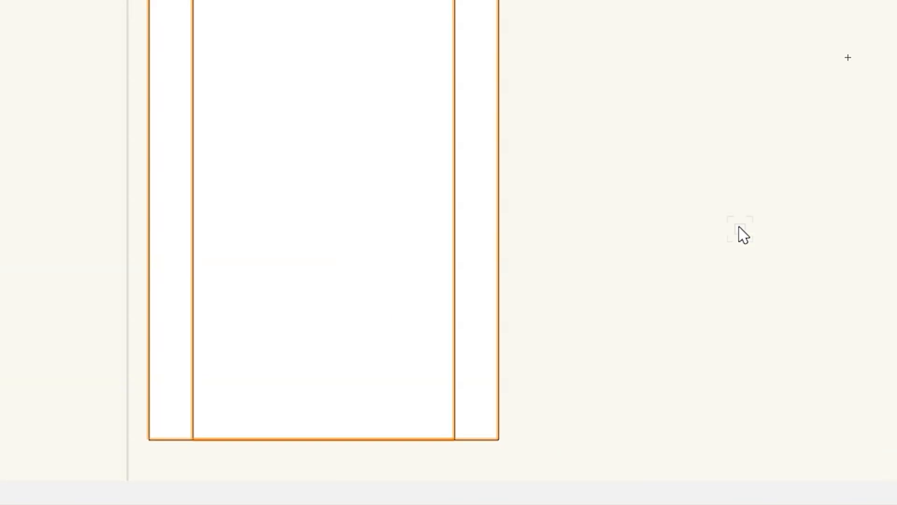
pyautogui.press('Escape')
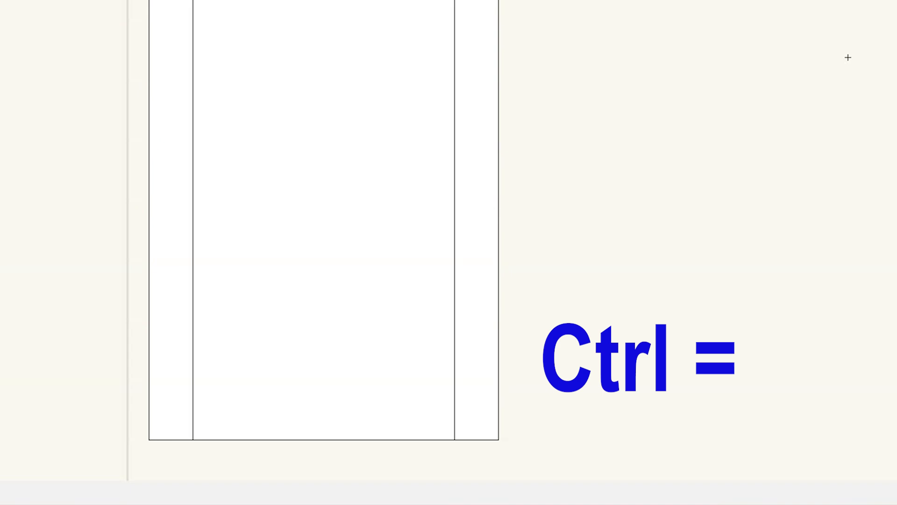
# Reselect both rectangles and apply horizontal Center alignment through the Align/Distribute Objects settings
pyautogui.click(454, 2)
pyautogui.keyDown('shift'); pyautogui.click(499, 3); pyautogui.keyUp('shift')
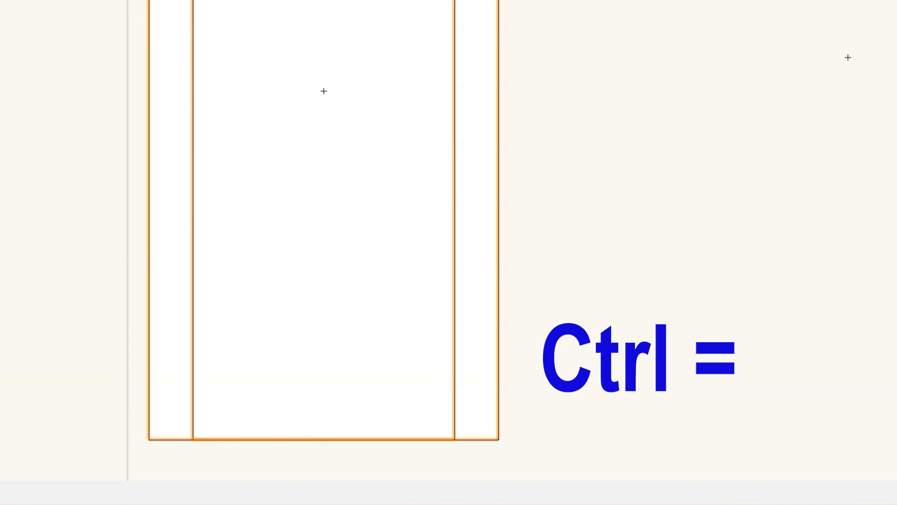
pyautogui.hotkey('ctrl', '=')
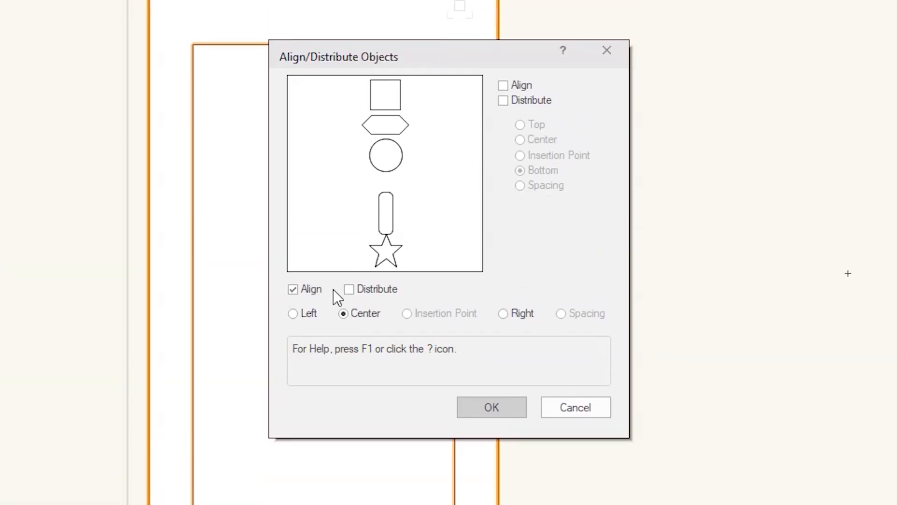
pyautogui.click(495, 408)
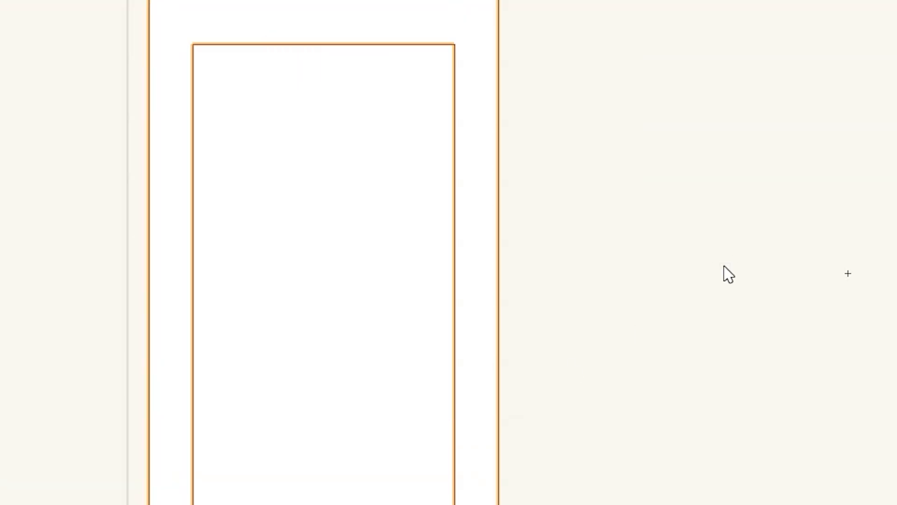
# Align the bottoms of the two rectangles with only the vertical Bottom option of Align/Distribute Objects enabled, and clear the selection
pyautogui.hotkey('ctrl', '=')
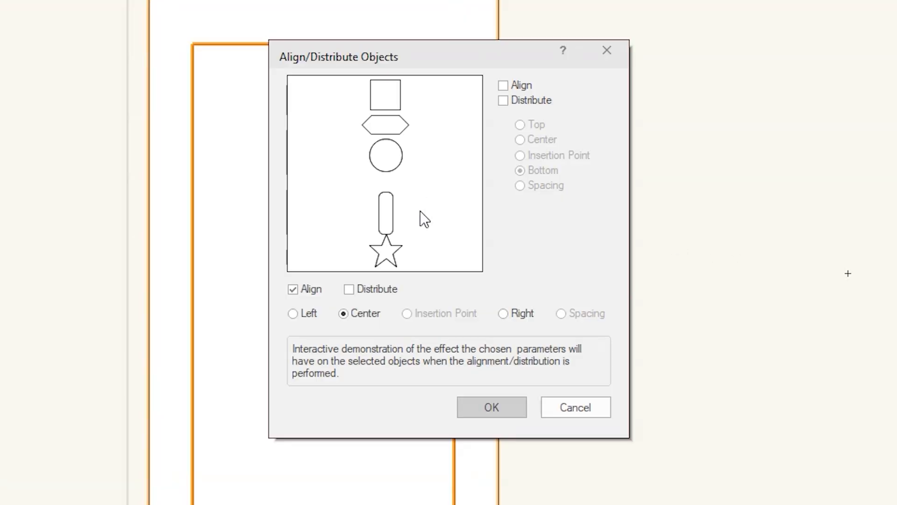
pyautogui.click(507, 86)
pyautogui.click(520, 125)
pyautogui.click(520, 140)
pyautogui.click(520, 170)
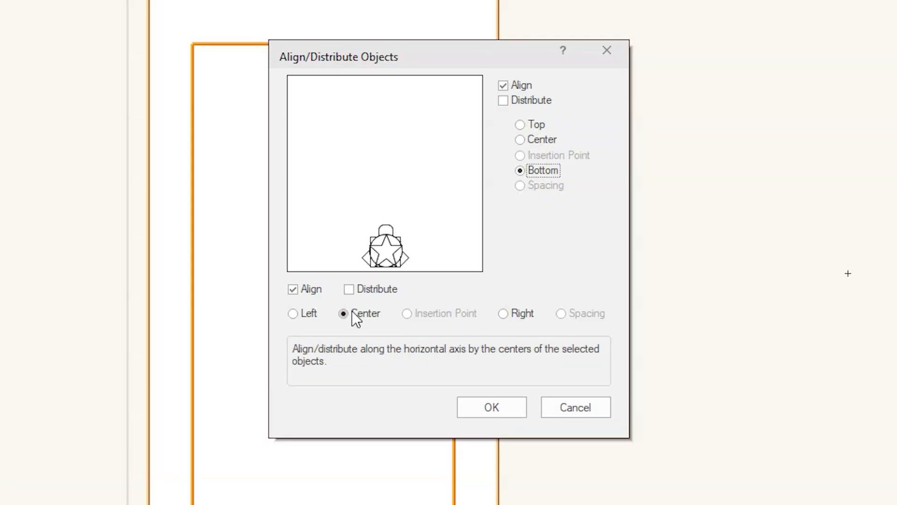
pyautogui.click(308, 289)
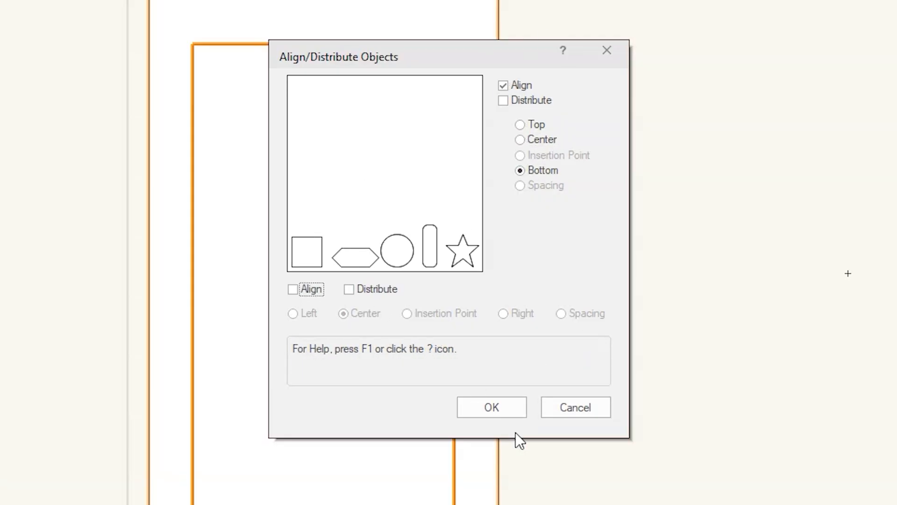
pyautogui.click(485, 383)
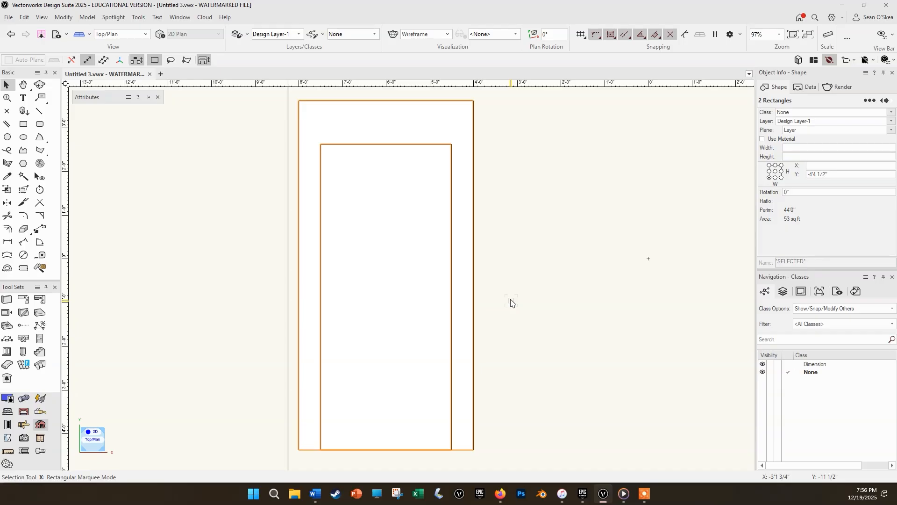
pyautogui.press('`')
pyautogui.click(505, 232)
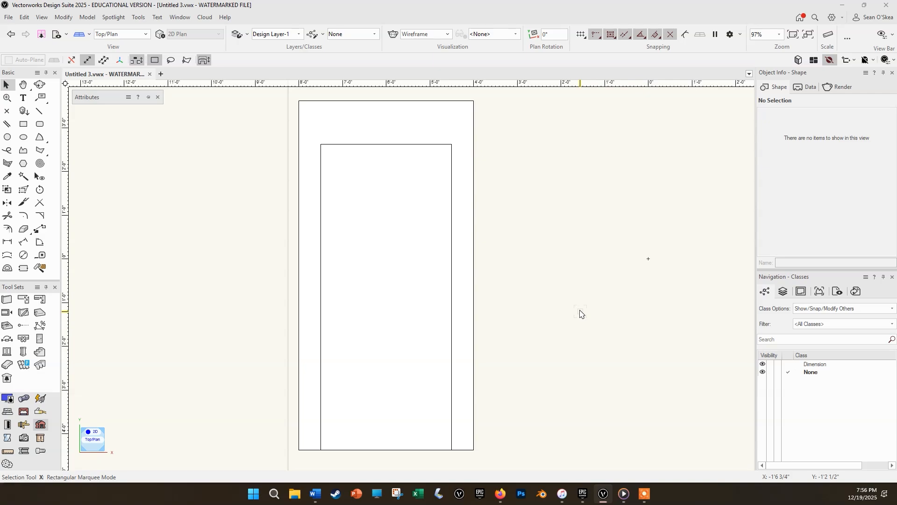
# Select the smaller rectangle, set its reference point to bottom center, and set its width to 2'6"
pyautogui.click(424, 204)
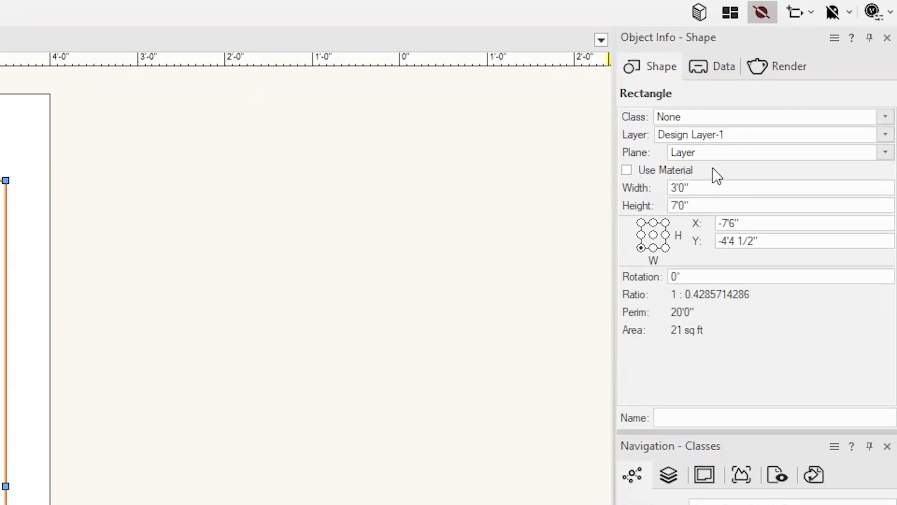
pyautogui.click(654, 251)
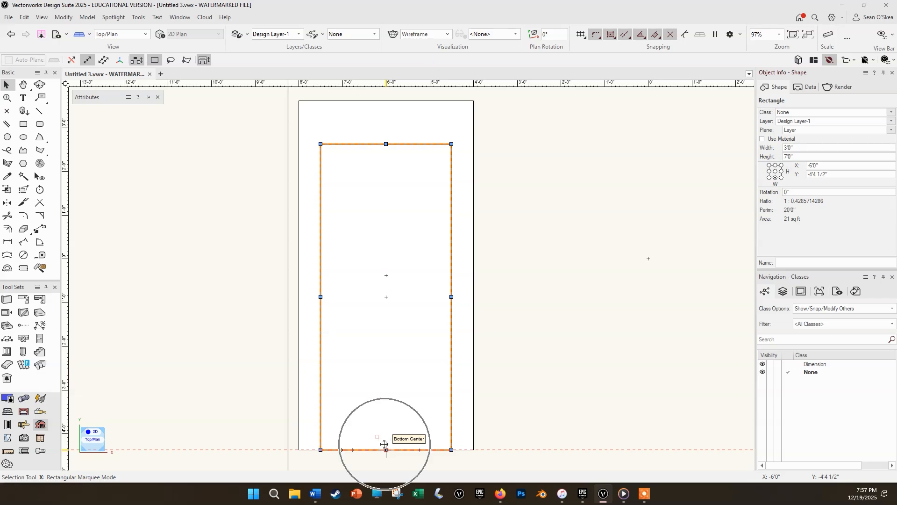
pyautogui.click(803, 148)
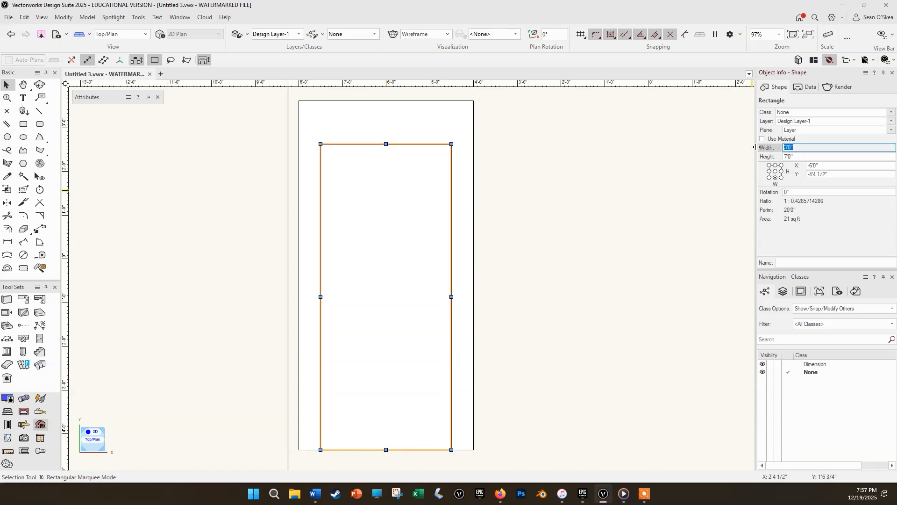
pyautogui.write("2'6")
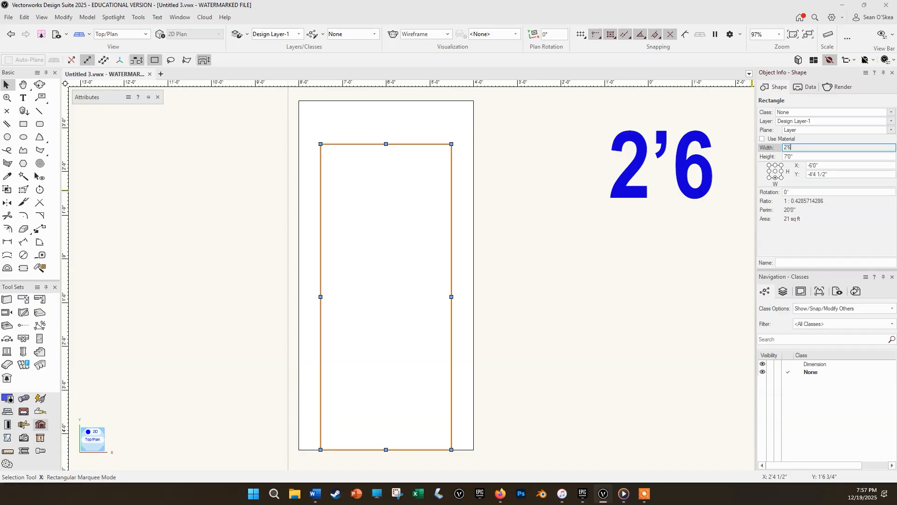
pyautogui.press('Return')
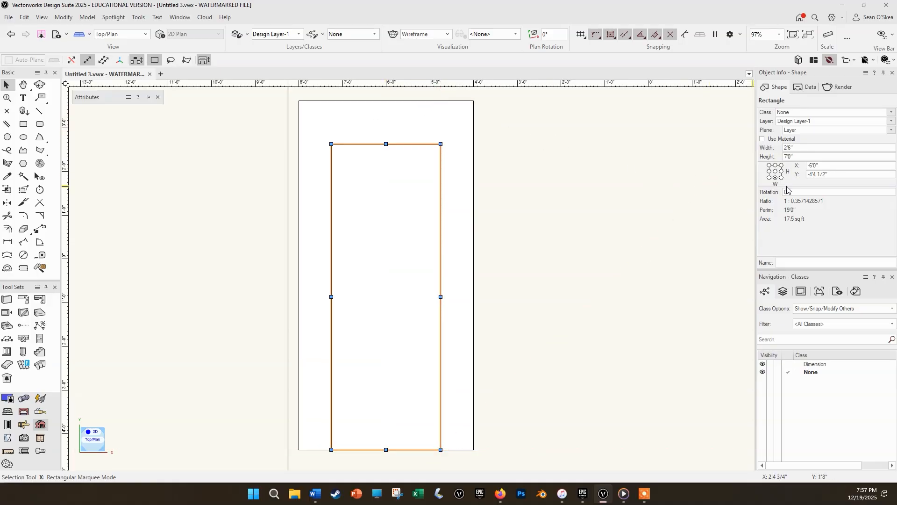
# Undo the width change, try a width of 2'6" from the bottom-left reference point, and undo that as well
pyautogui.hotkey('ctrl', 'z')
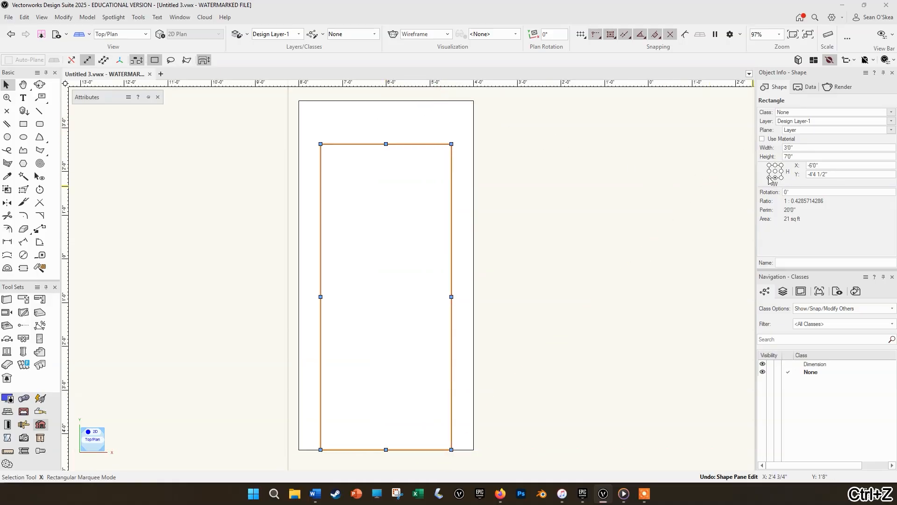
pyautogui.click(806, 148)
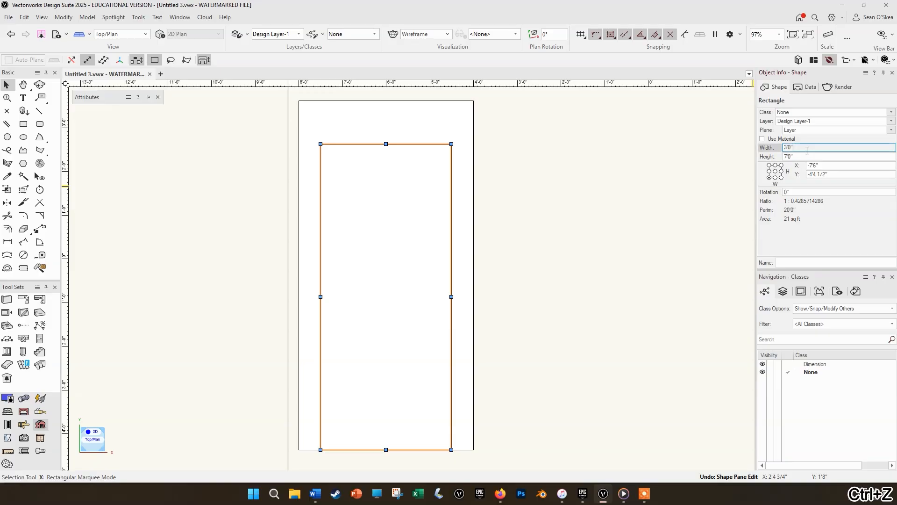
pyautogui.write("2'6")
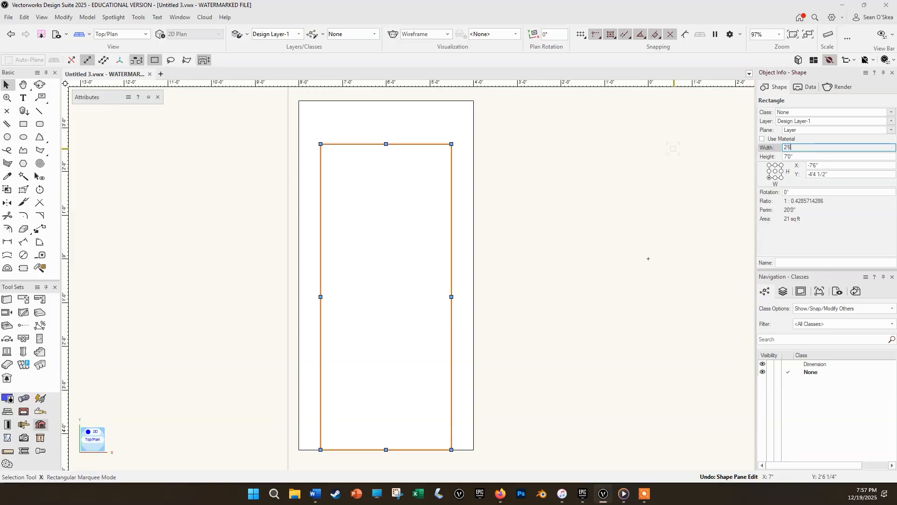
pyautogui.press('Return')
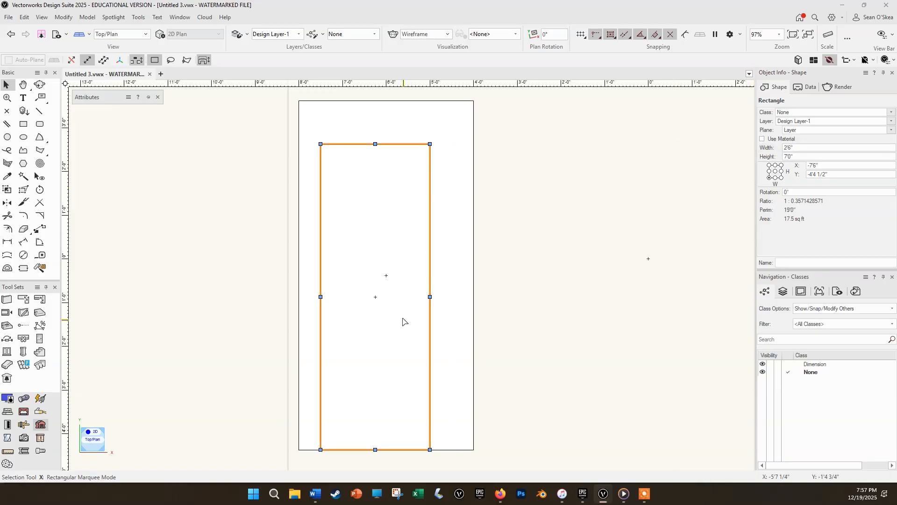
pyautogui.hotkey('ctrl', 'z')
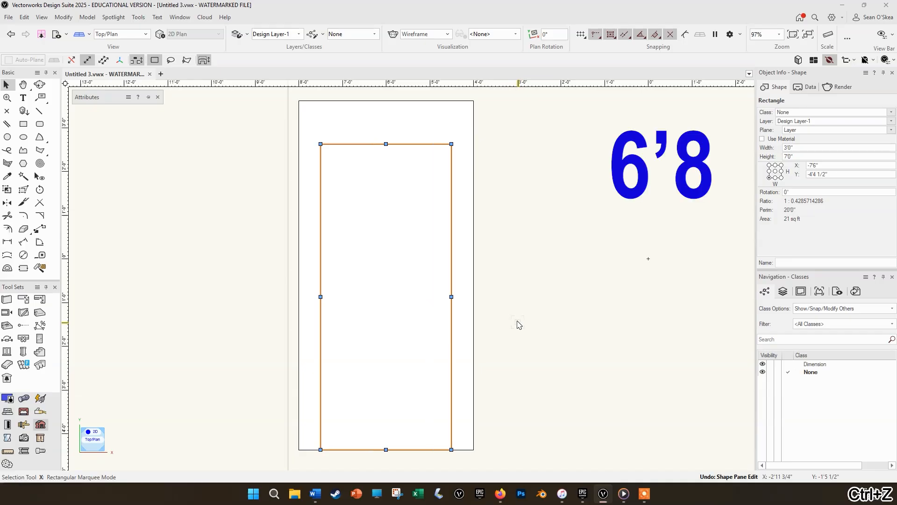
# Restore the 2'6" width about the smaller rectangle's bottom-center point, and set its height to 6'8"
pyautogui.hotkey('ctrl', 'y')
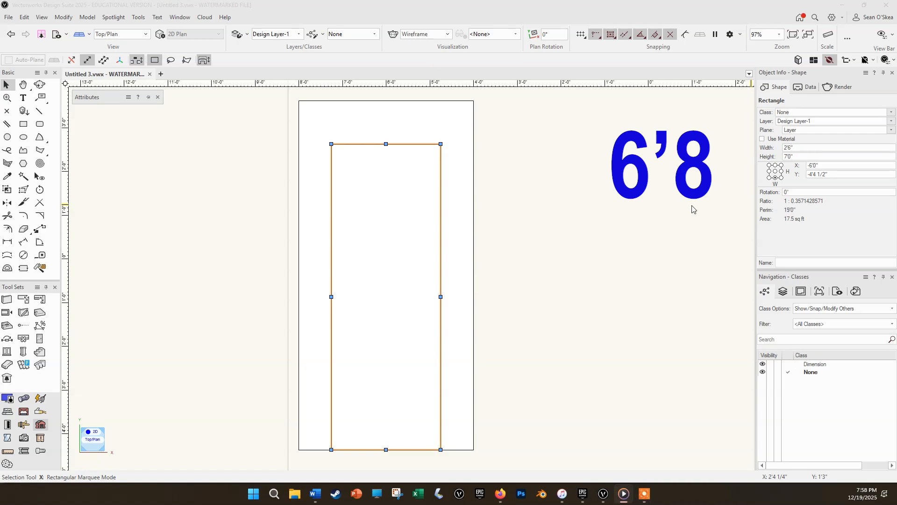
pyautogui.click(815, 156)
pyautogui.hotkey('ctrl', 'a')
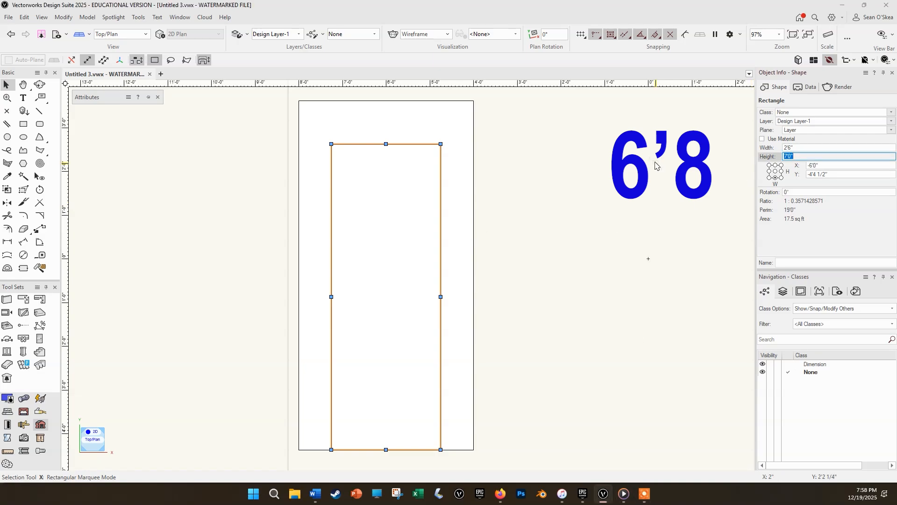
pyautogui.write("6'8")
pyautogui.press('Return')
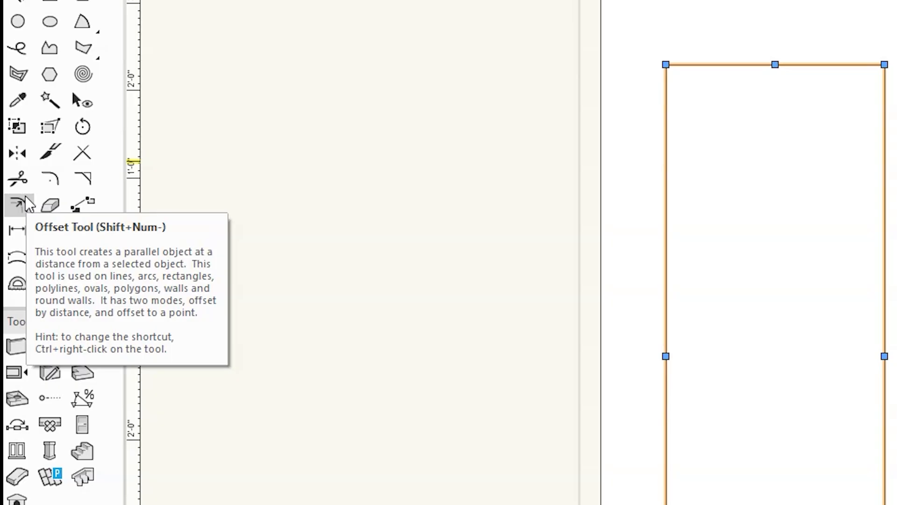
# Offset the 2'6" by 6'8" rectangle outward by a distance of 4 inches with the Offset tool
pyautogui.click(26, 196)
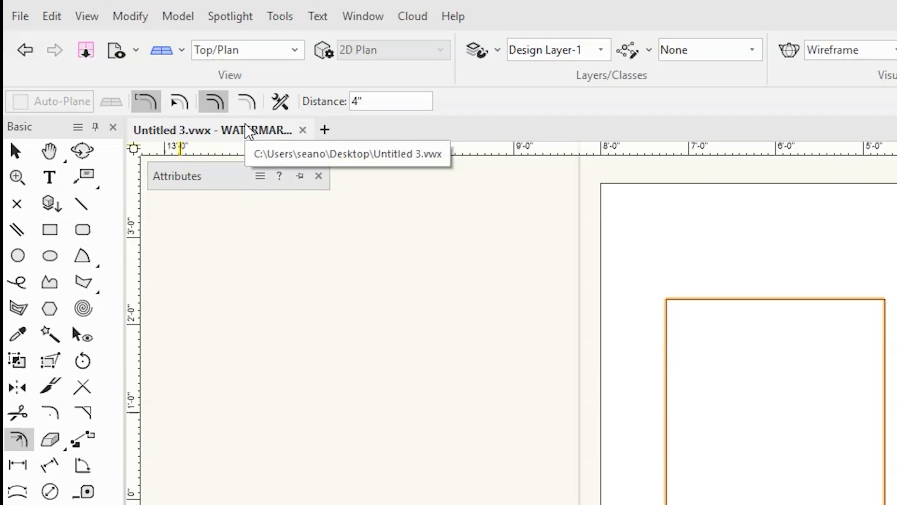
pyautogui.click(368, 101)
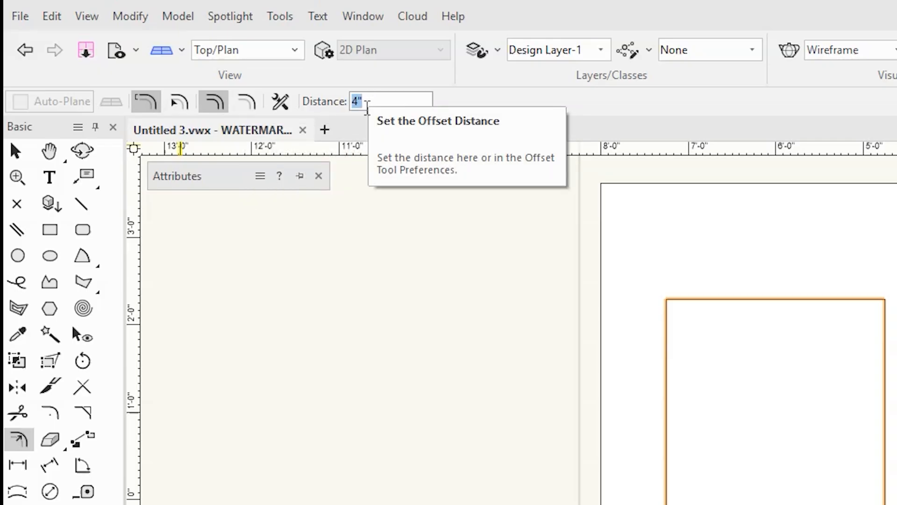
pyautogui.write('4')
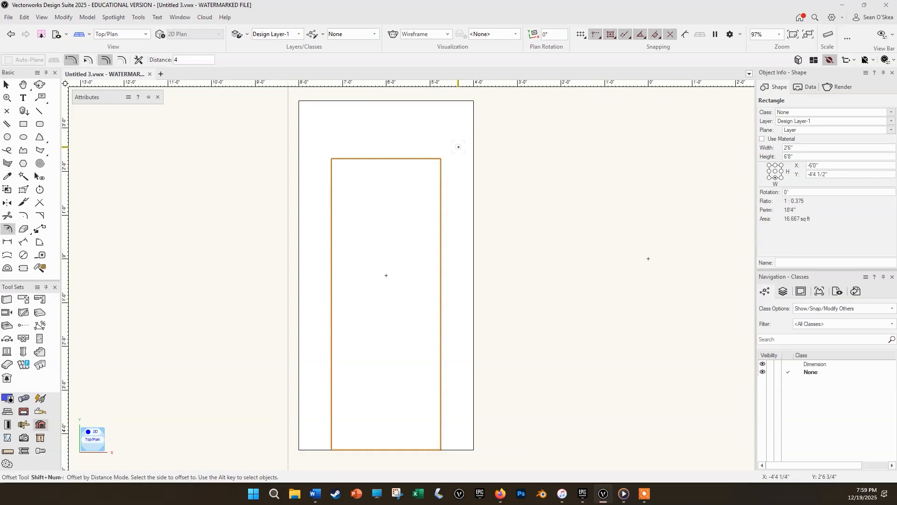
pyautogui.click(459, 147)
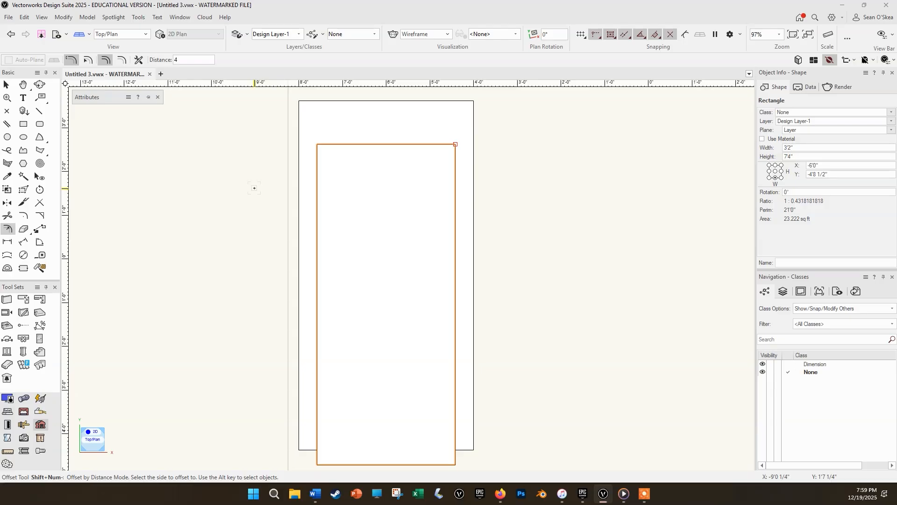
# Move the offset rectangle off to the right of the large rectangle, and undo the move
pyautogui.press('x')
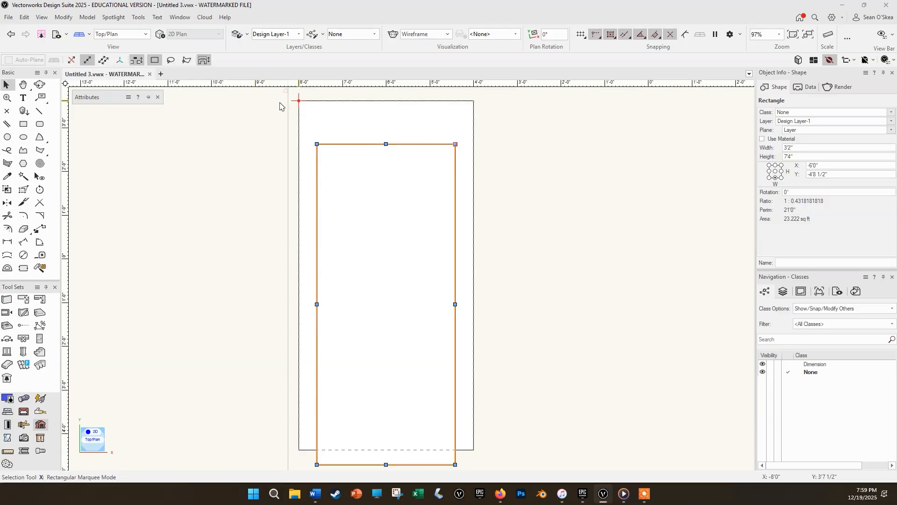
pyautogui.moveTo(402, 186); pyautogui.dragTo(578, 179)
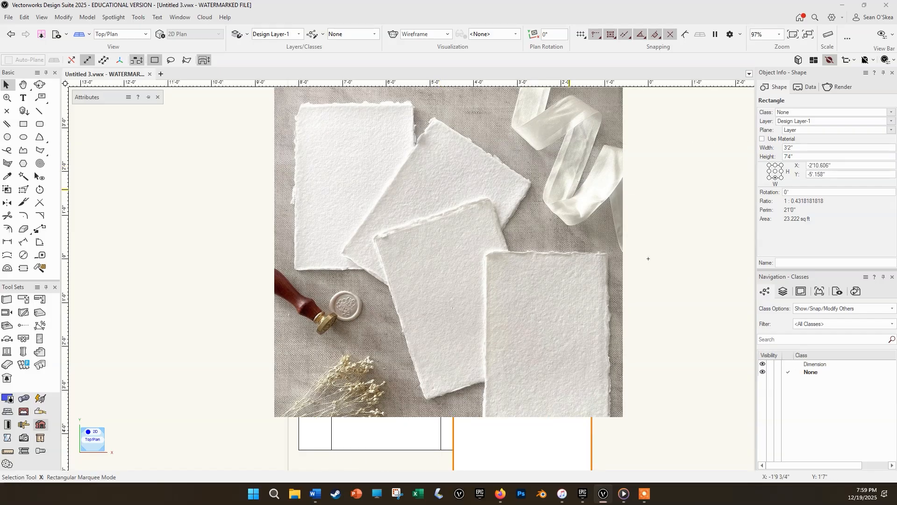
pyautogui.hotkey('ctrl', 'z')
pyautogui.hotkey('ctrl', 'z')
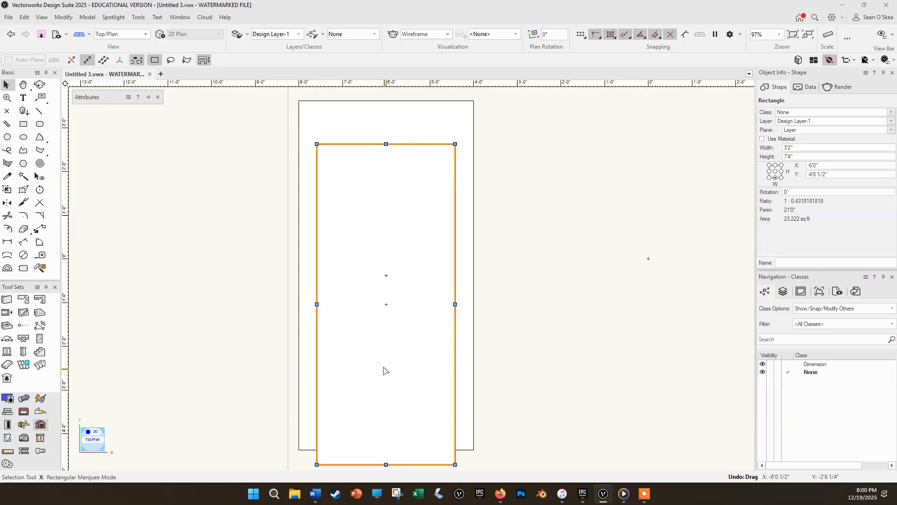
# Temporarily see through the offset rectangle to select the hidden 2'6" by 6'8" rectangle, and send it to the front
pyautogui.press('b')
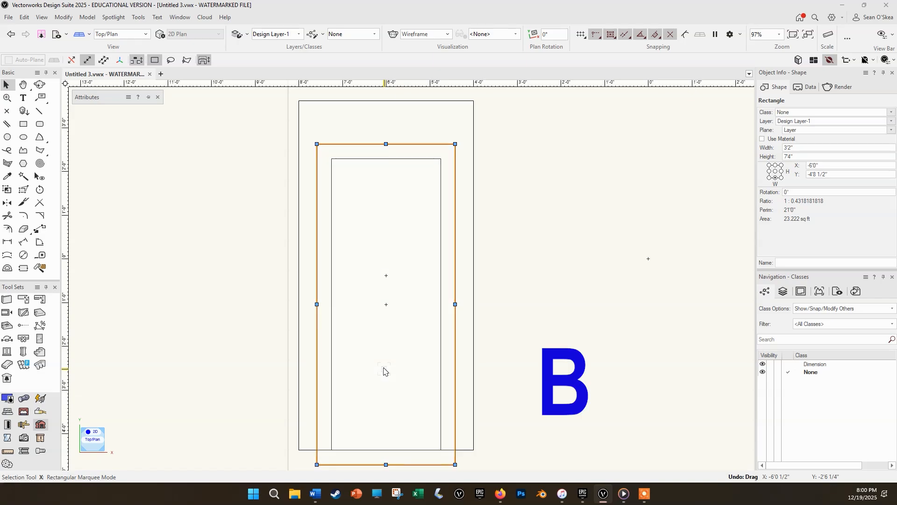
pyautogui.press('b')
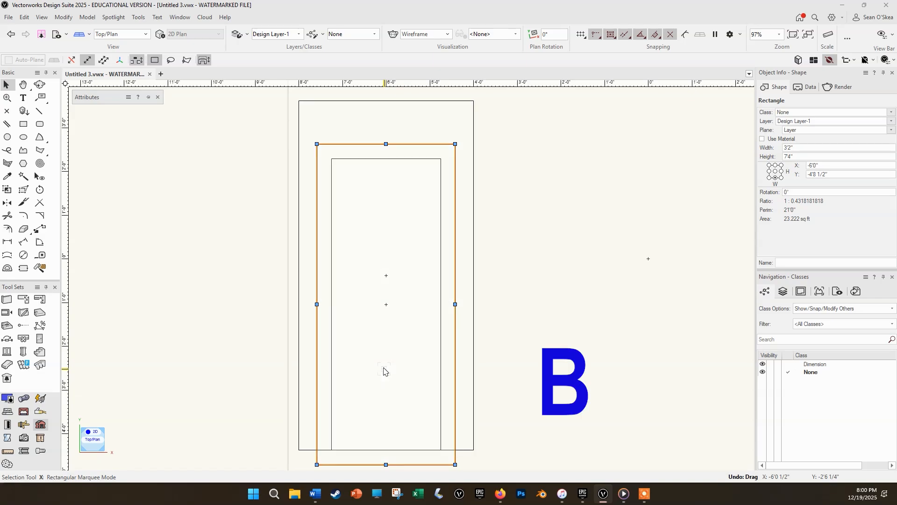
pyautogui.click(441, 173)
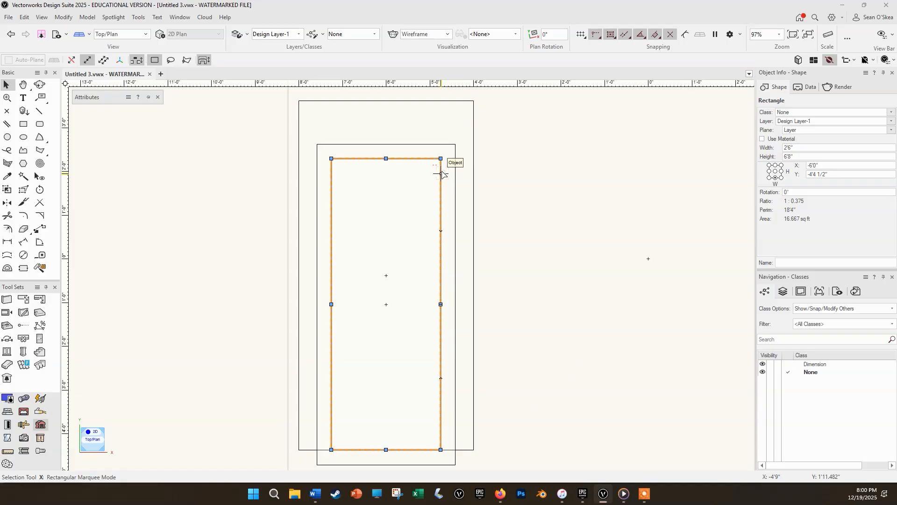
pyautogui.press('x')
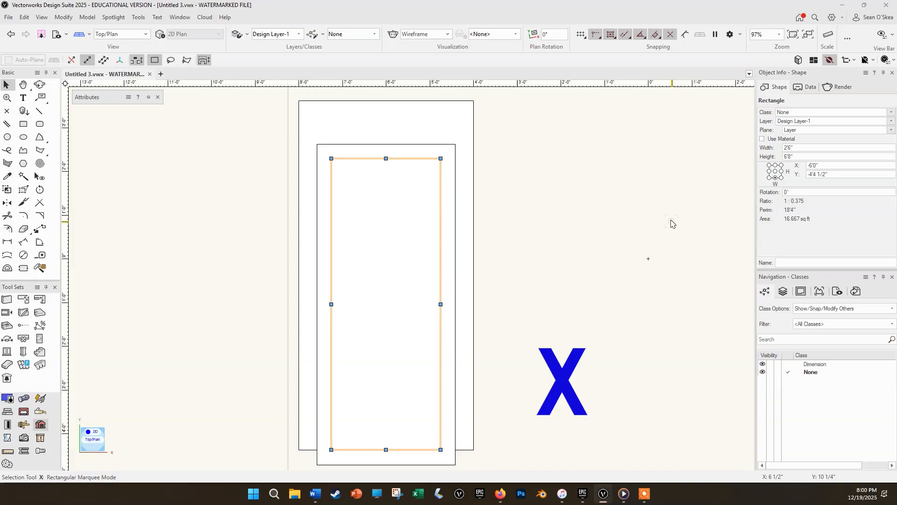
pyautogui.hotkey('ctrl', 'f')
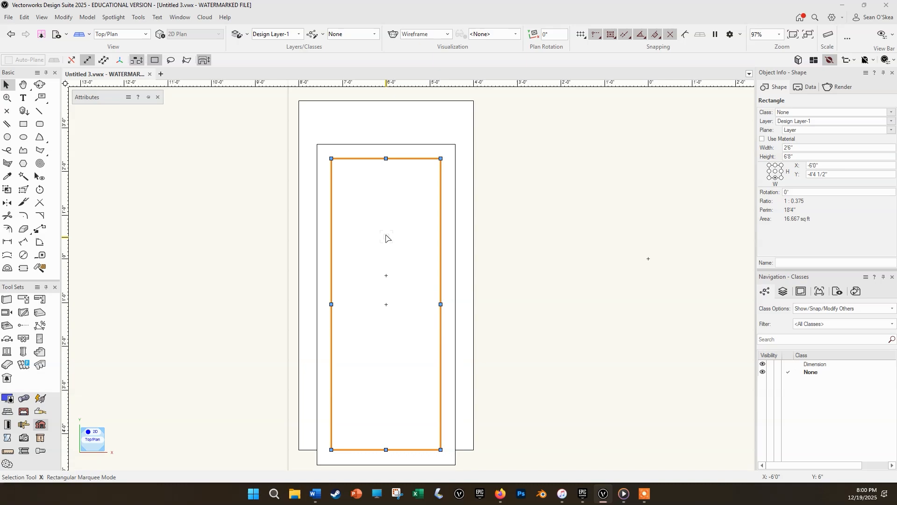
# Select the offset rectangle around the 2'6" by 6'8" rectangle and send it to the back of the drawing stack
pyautogui.rightClick(421, 245)
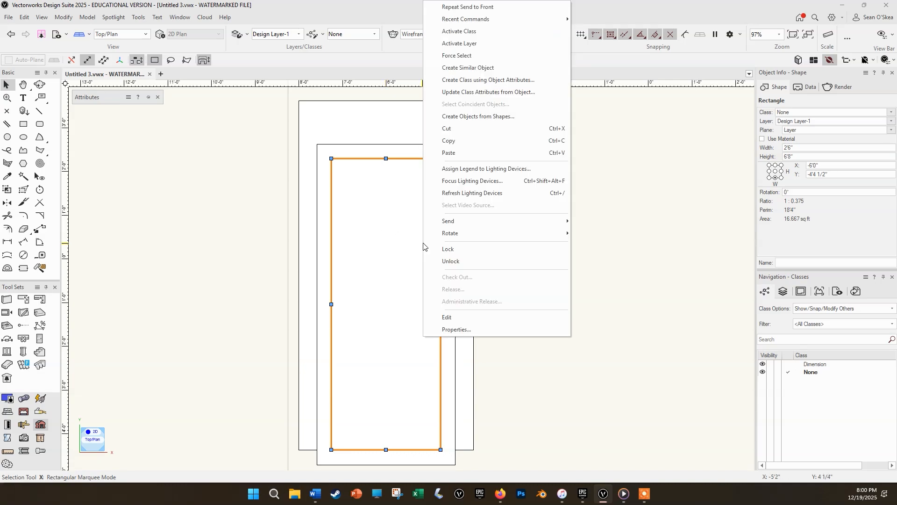
pyautogui.moveTo(418, 216)
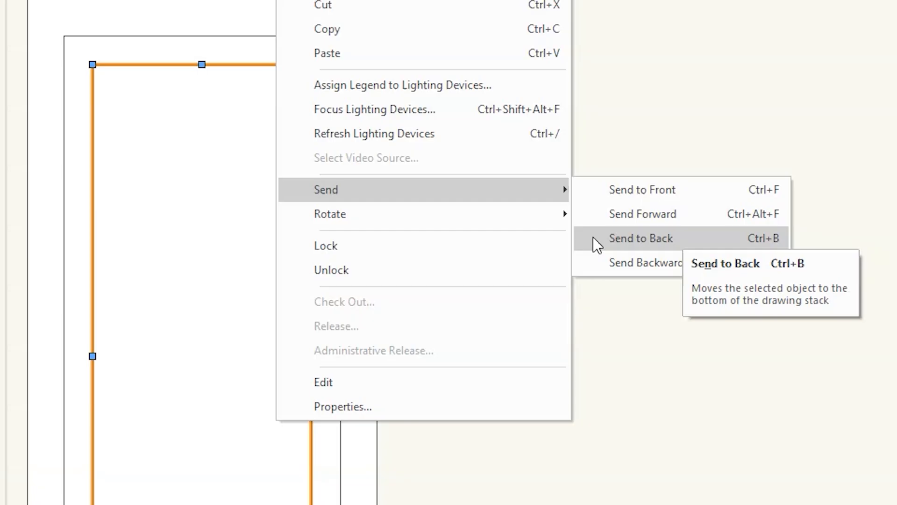
pyautogui.click(150, 36)
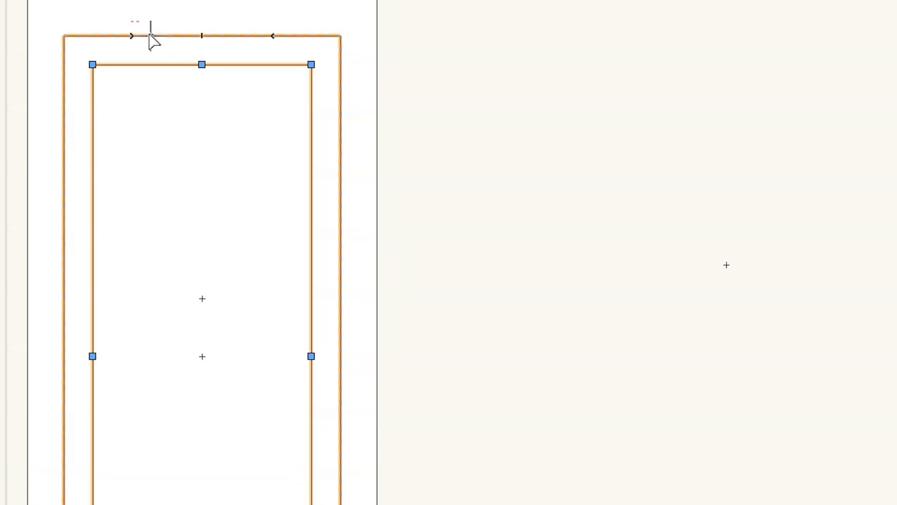
pyautogui.rightClick(150, 35)
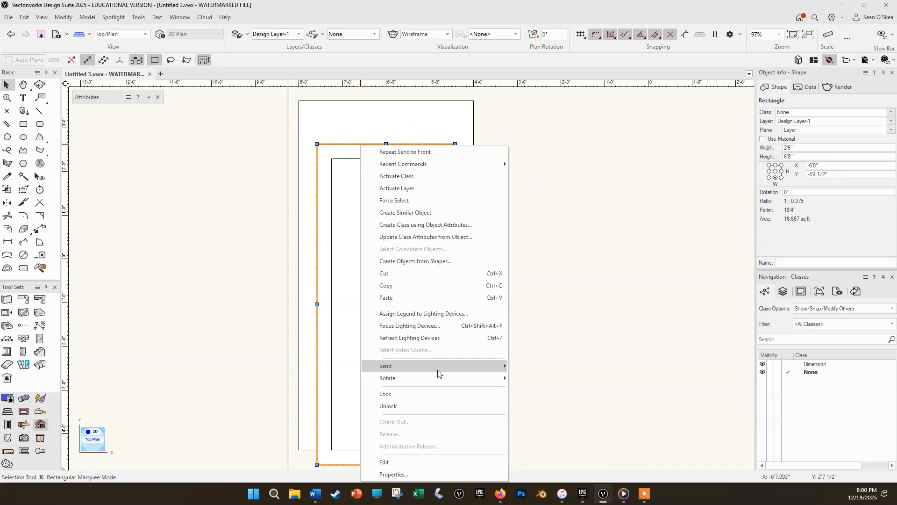
pyautogui.moveTo(343, 458)
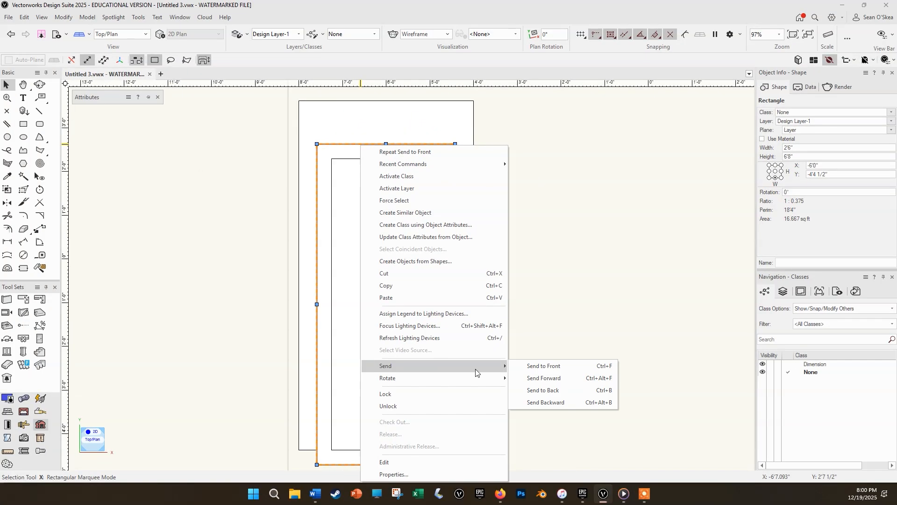
pyautogui.click(571, 390)
pyautogui.click(570, 392)
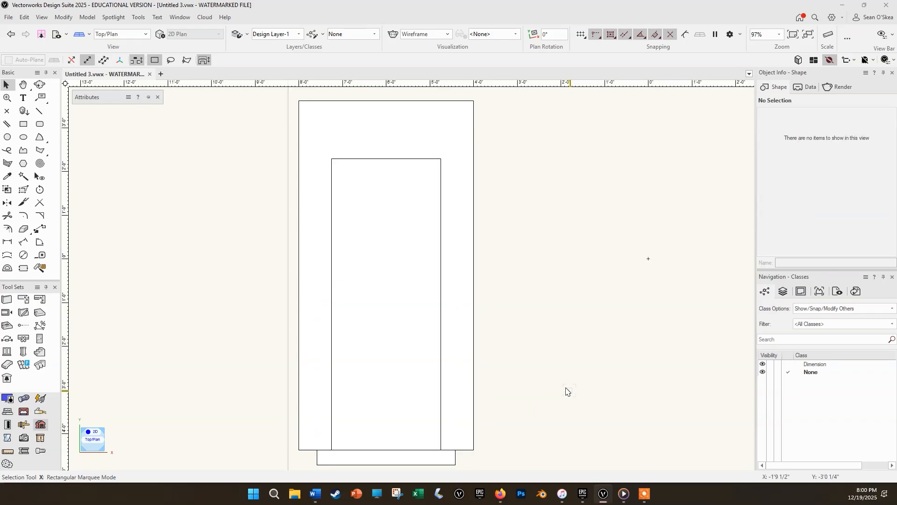
# Select the offset rectangle by its exposed lower edge and send it forward one level, above the large rectangle but behind the smallest one
pyautogui.click(420, 465)
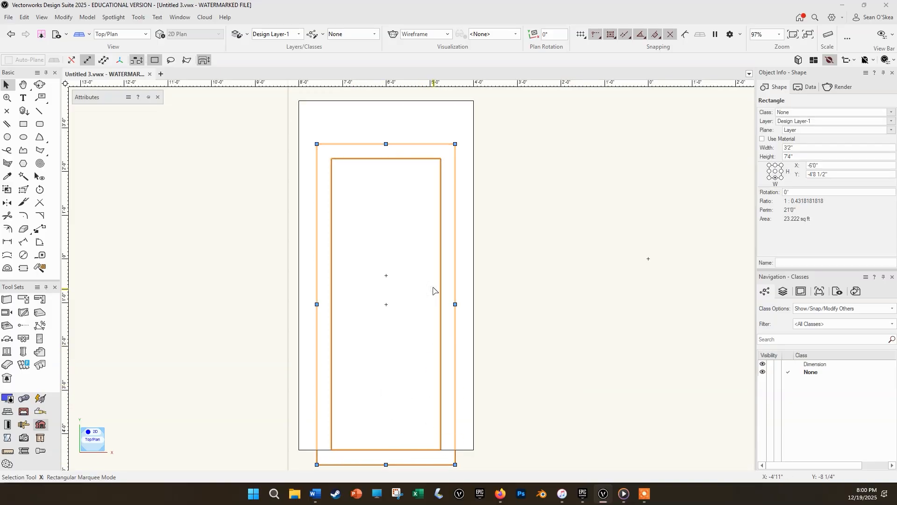
pyautogui.rightClick(429, 463)
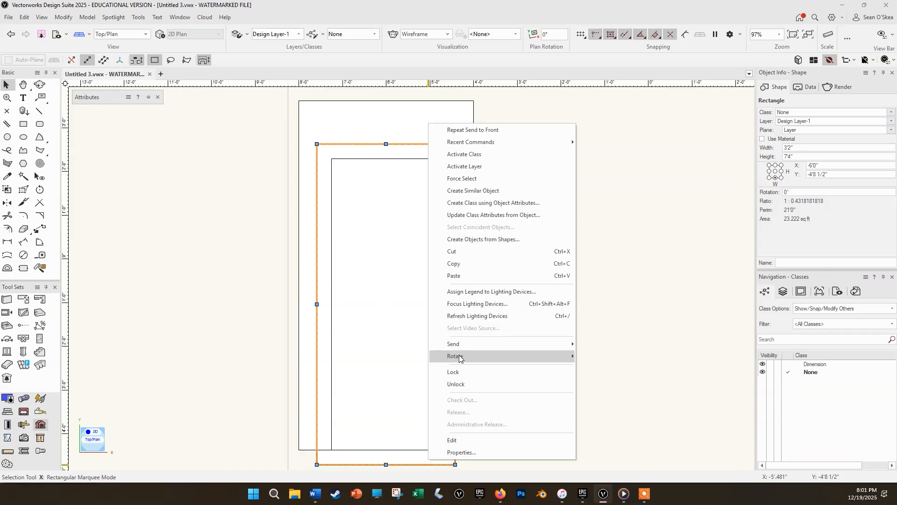
pyautogui.moveTo(465, 345)
pyautogui.click(620, 356)
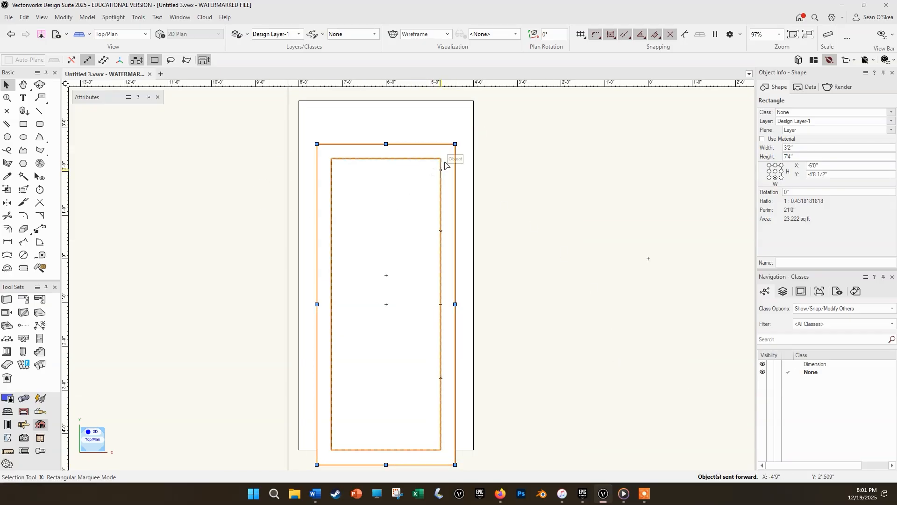
pyautogui.click(548, 210)
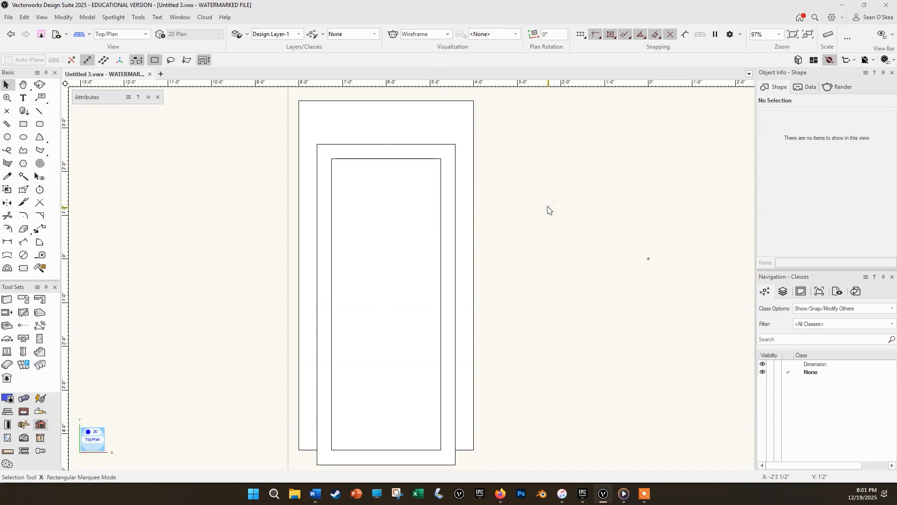
# Resize the offset rectangle by raising its bottom edge to the large rectangle's bottom edge, and undo the resize
pyautogui.press('h')
pyautogui.moveTo(500, 316)
pyautogui.mouseDown()
pyautogui.moveTo(552, 236)
pyautogui.moveTo(574, 264)
pyautogui.mouseUp()
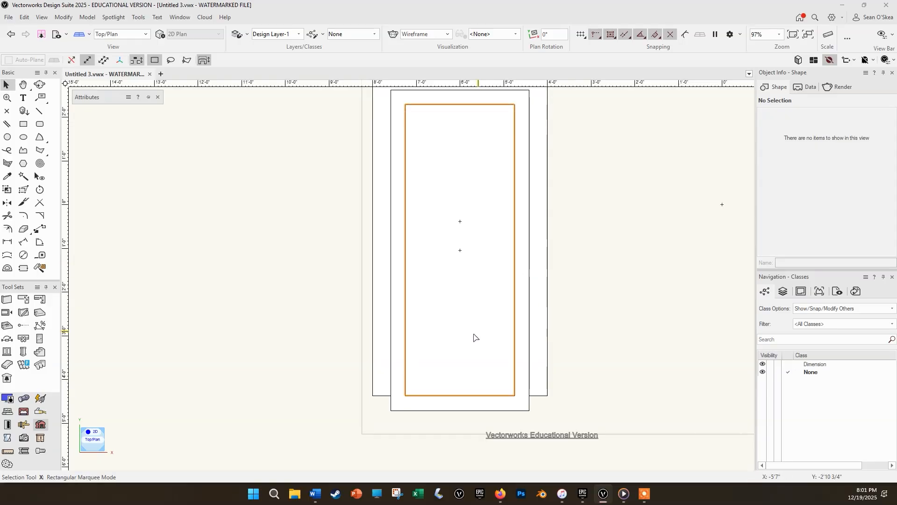
pyautogui.moveTo(570, 398); pyautogui.dragTo(571, 351, button='middle')
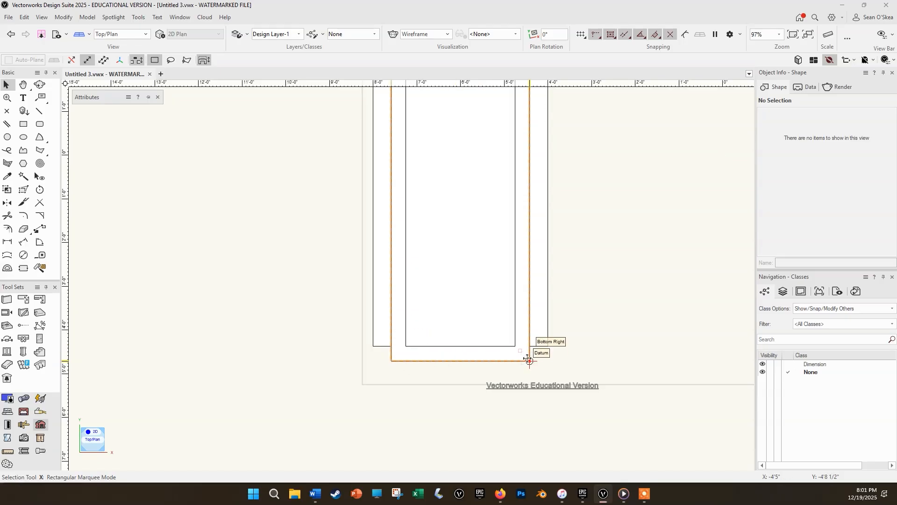
pyautogui.click(425, 361)
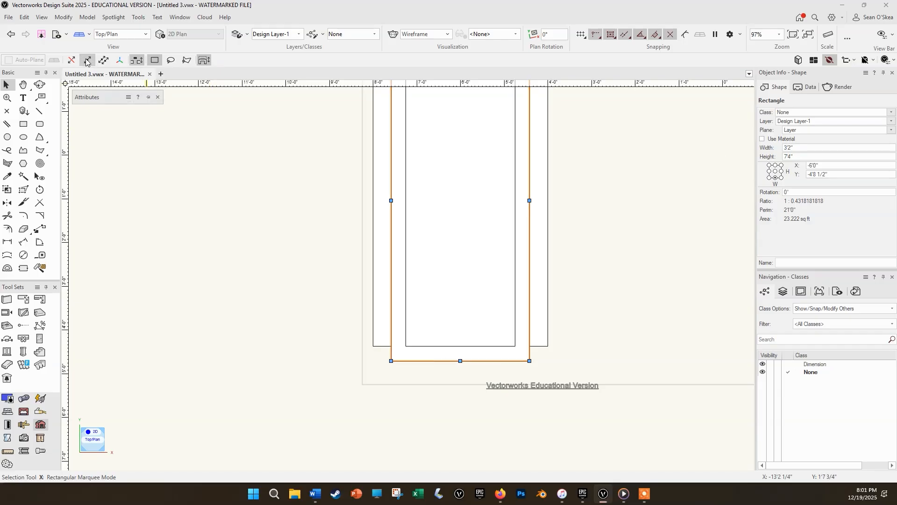
pyautogui.moveTo(461, 361); pyautogui.dragTo(461, 345)
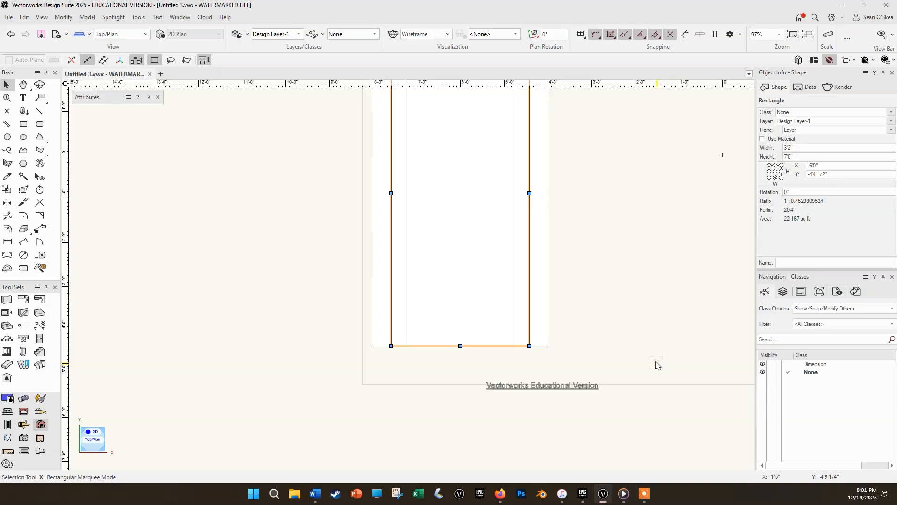
pyautogui.hotkey('ctrl', 'z')
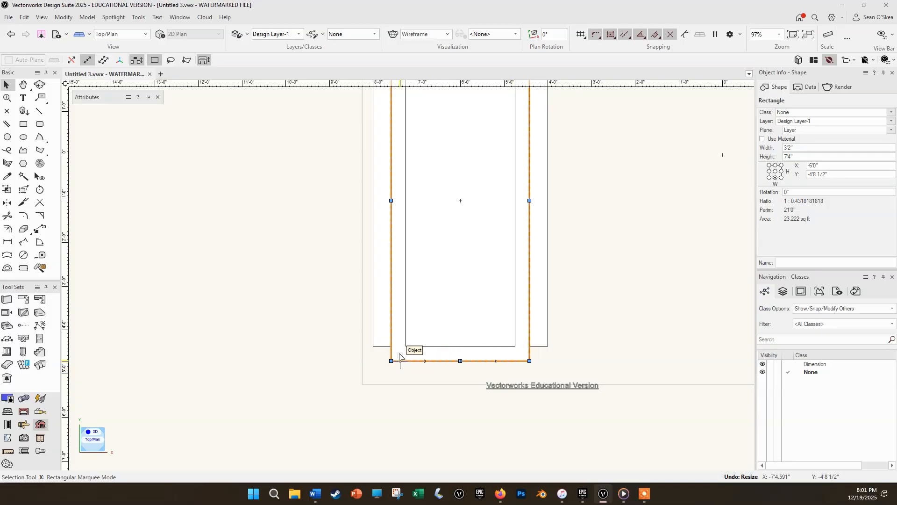
# Clip off the part of the offset rectangle that extends below the large rectangle's bottom edge, using the Clip tool with a rectangular marquee
pyautogui.click(24, 231)
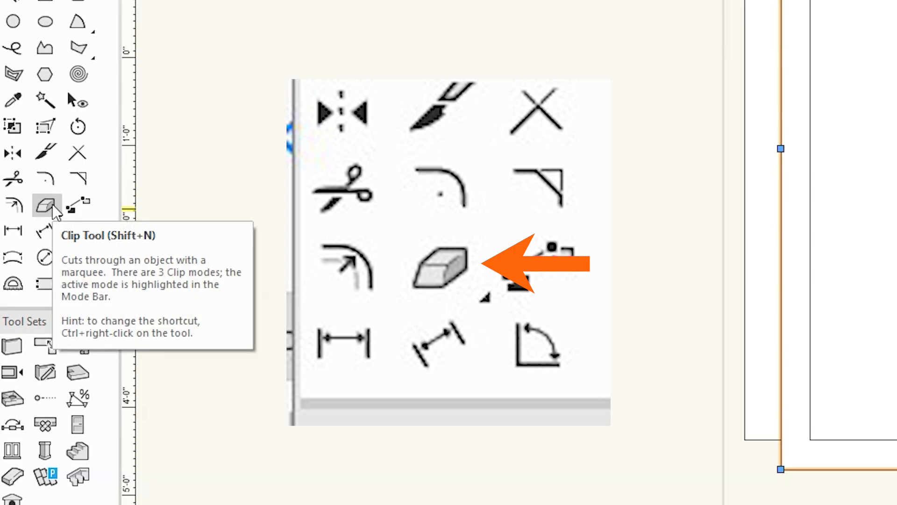
pyautogui.click(53, 206)
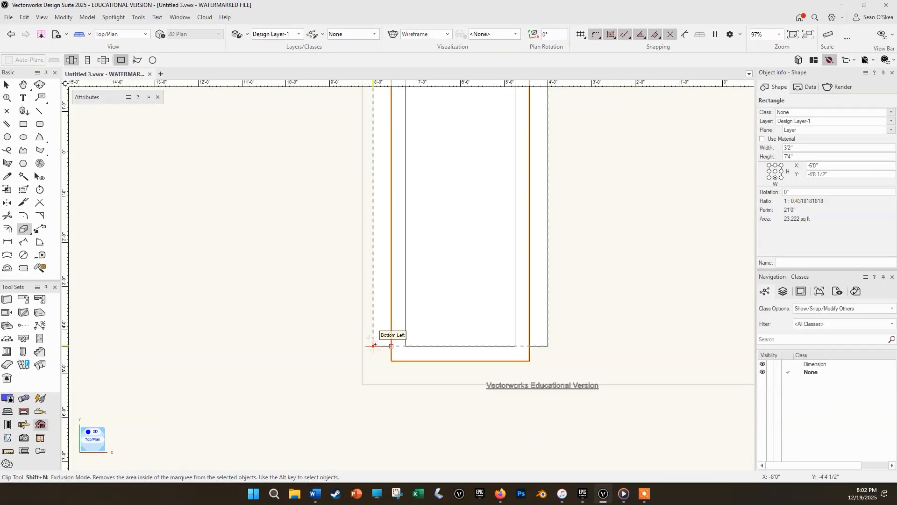
pyautogui.press('g')
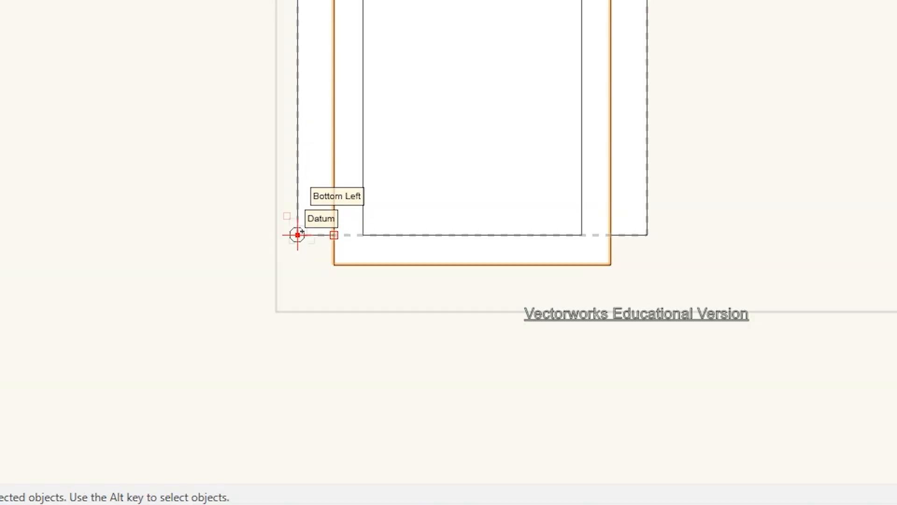
pyautogui.click(297, 235)
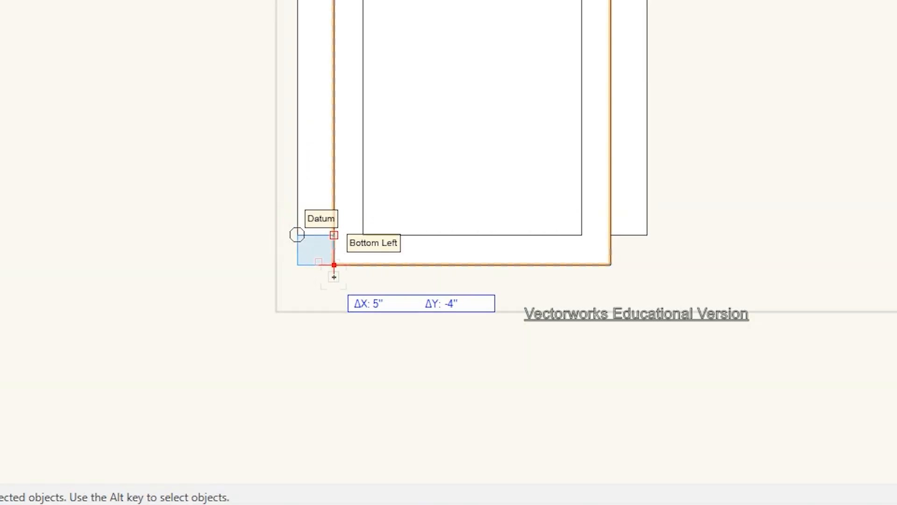
pyautogui.click(703, 289)
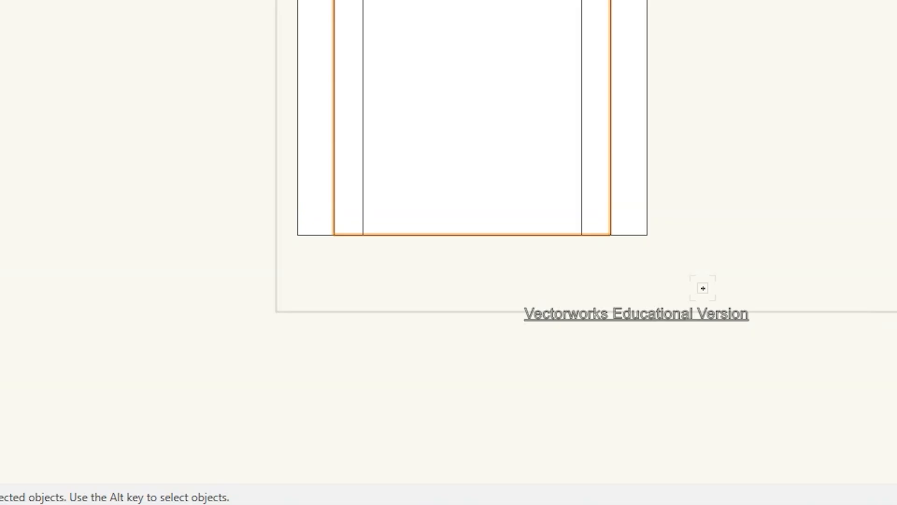
# Offset the 2'6" by 6'8" rectangle inward by 4 inches with the Offset tool
pyautogui.scroll(-2, 703, 289)
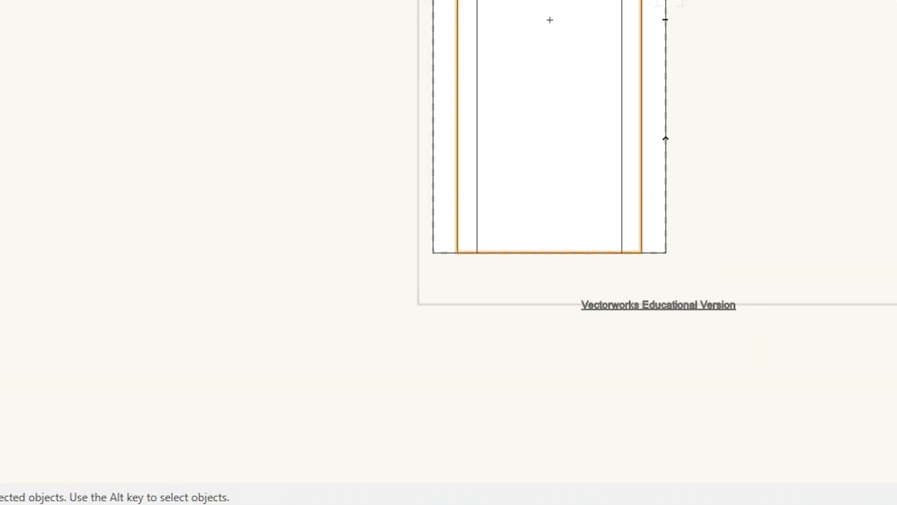
pyautogui.scroll(1, 669, 1)
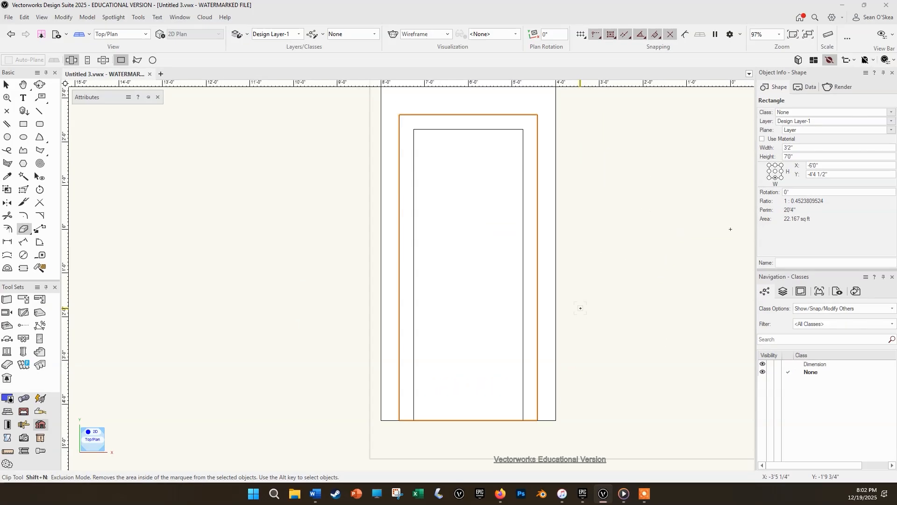
pyautogui.press('h')
pyautogui.moveTo(589, 306)
pyautogui.mouseDown()
pyautogui.moveTo(581, 323)
pyautogui.moveTo(536, 335)
pyautogui.mouseUp()
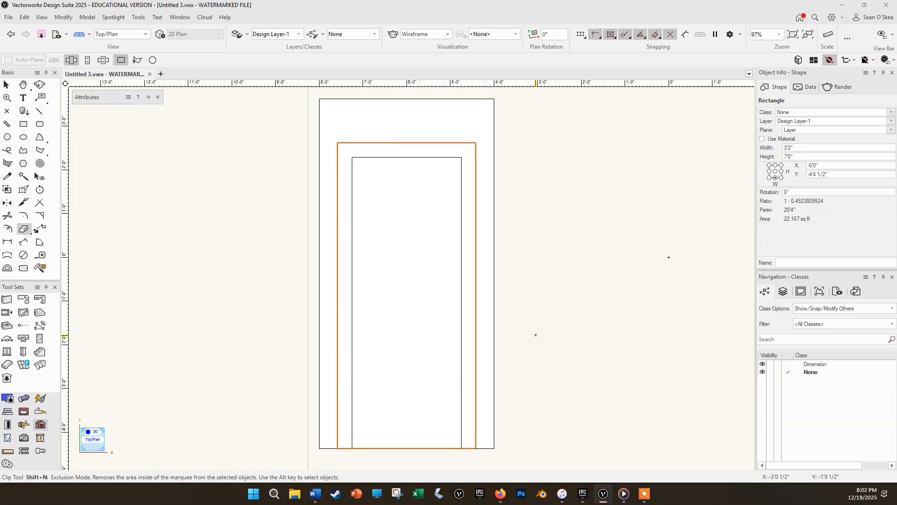
pyautogui.press('x')
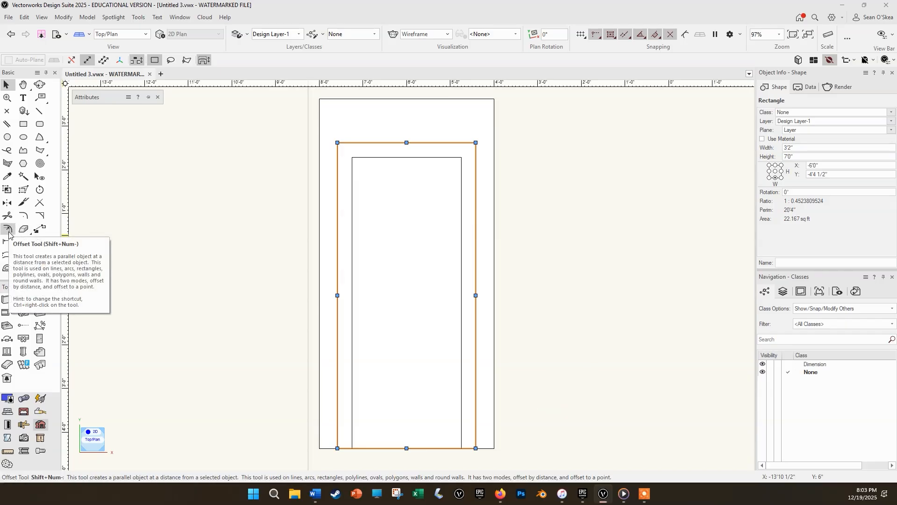
pyautogui.press('x')
pyautogui.click(379, 191)
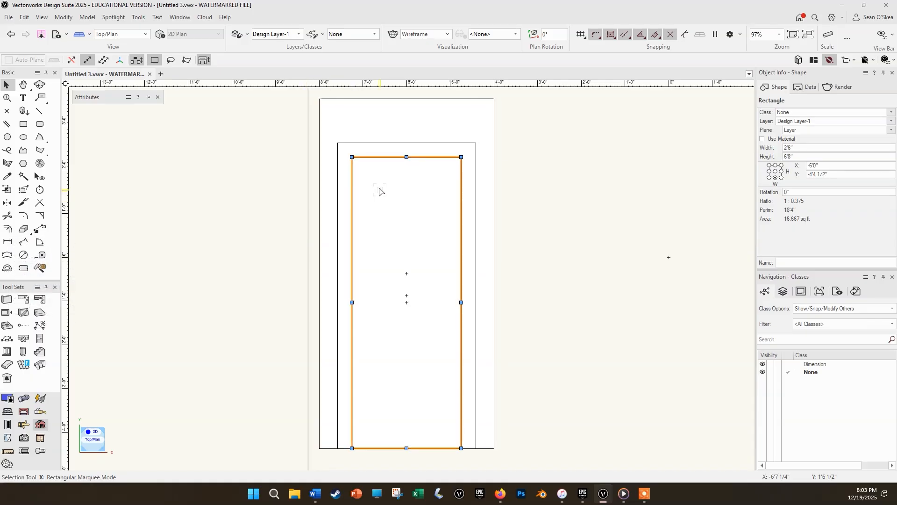
pyautogui.click(12, 234)
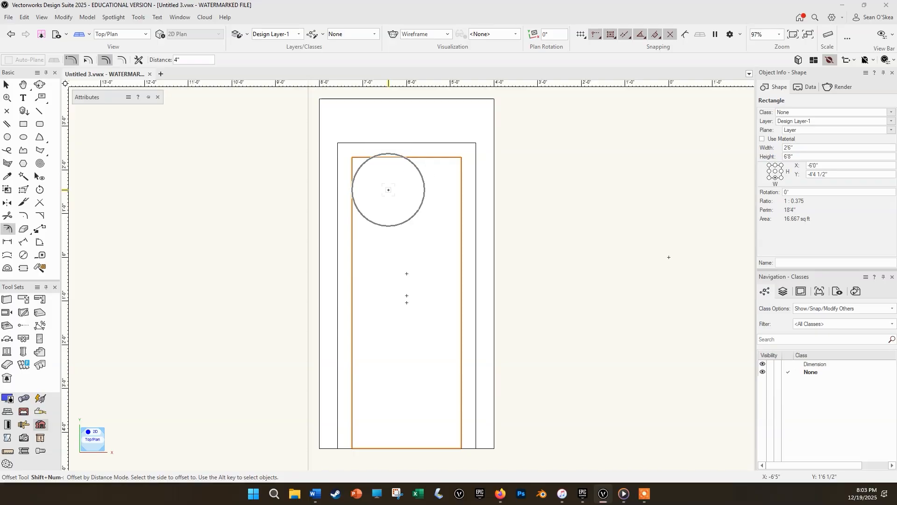
pyautogui.click(388, 193)
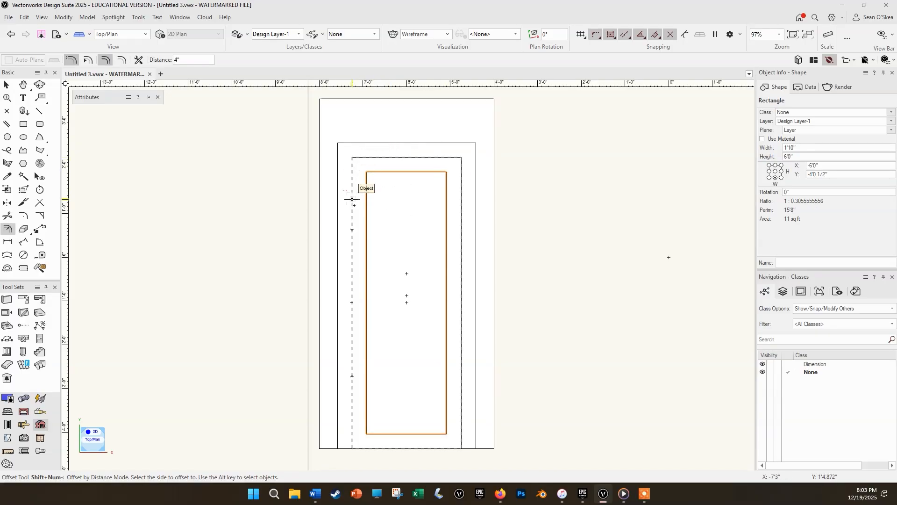
pyautogui.press('x')
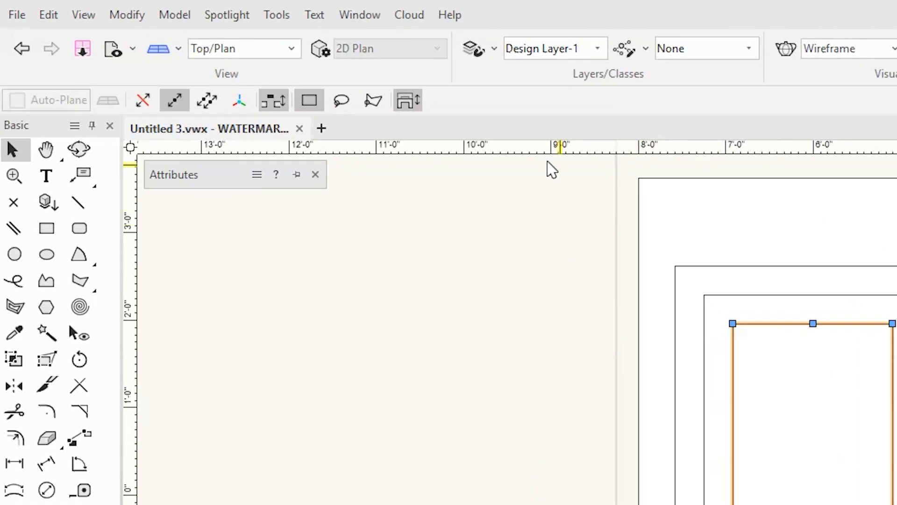
# Set up the Double Line tool with a separation of 6" and the Create Polygons option
pyautogui.click(21, 233)
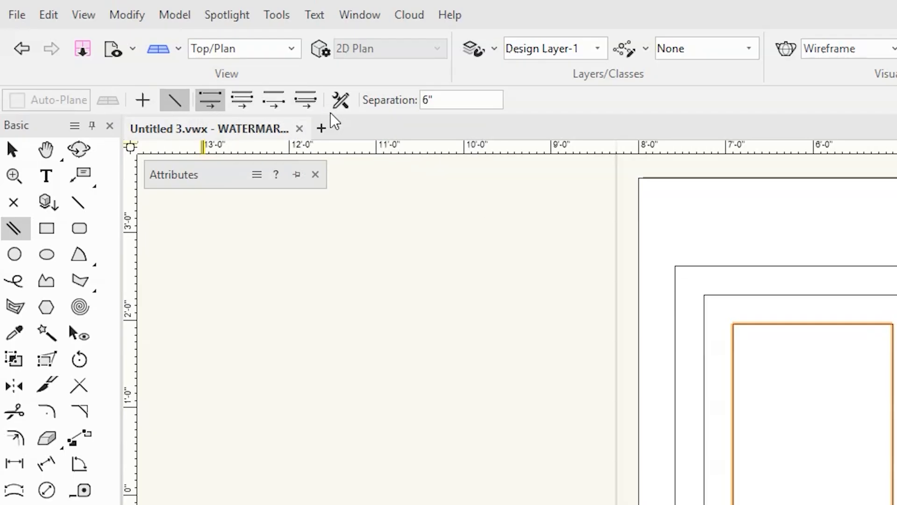
pyautogui.click(444, 100)
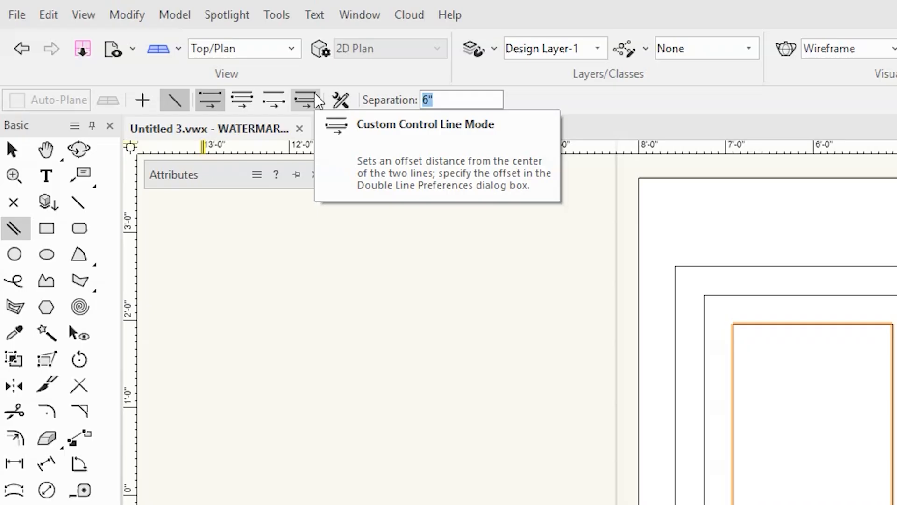
pyautogui.write('6')
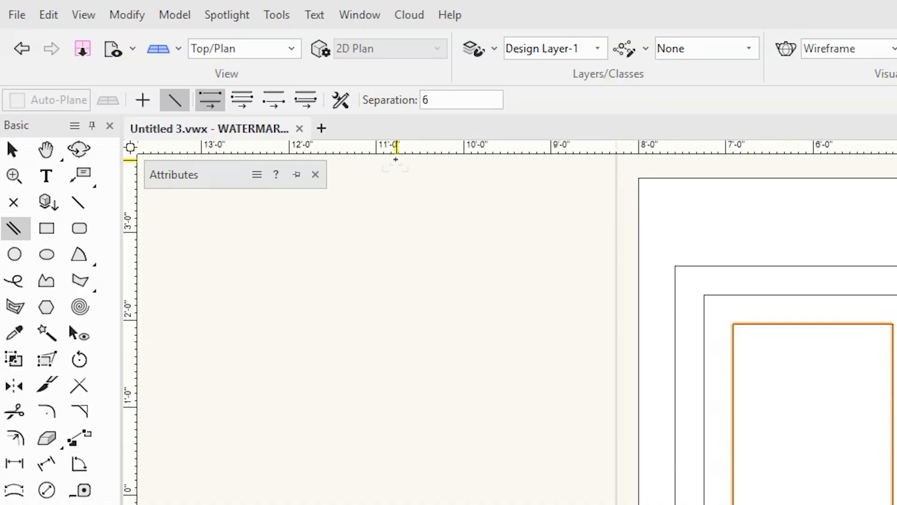
pyautogui.click(346, 105)
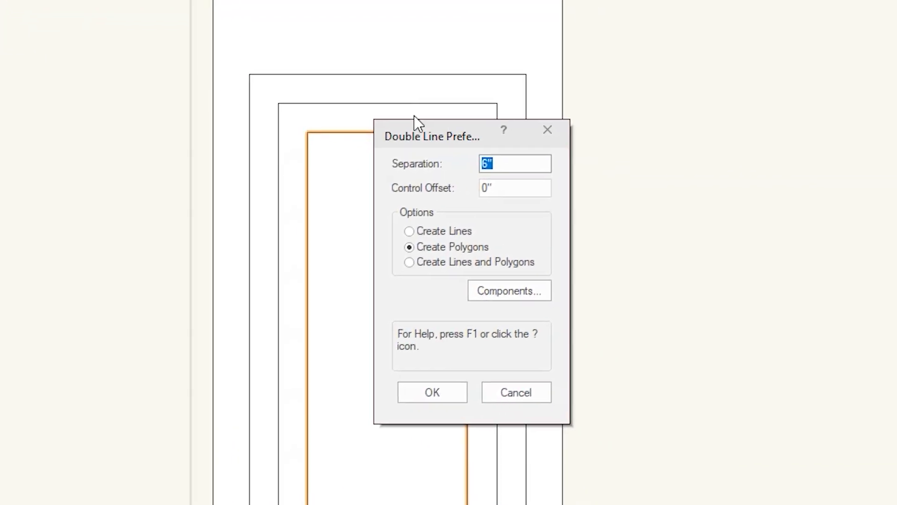
pyautogui.click(414, 228)
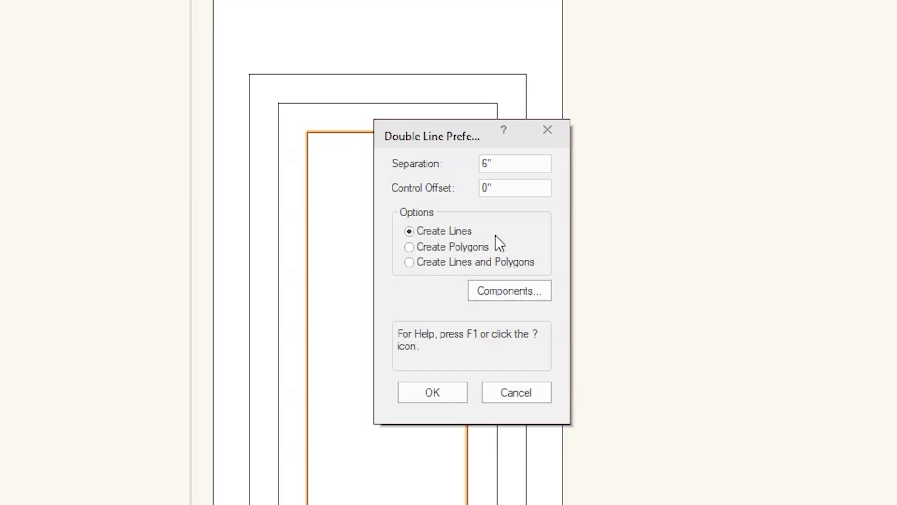
pyautogui.click(419, 249)
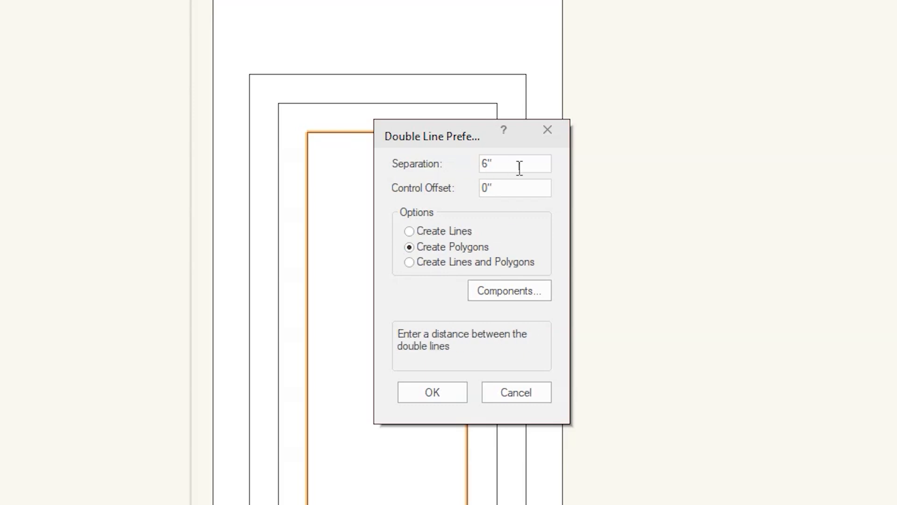
pyautogui.click(447, 270)
pyautogui.click(438, 390)
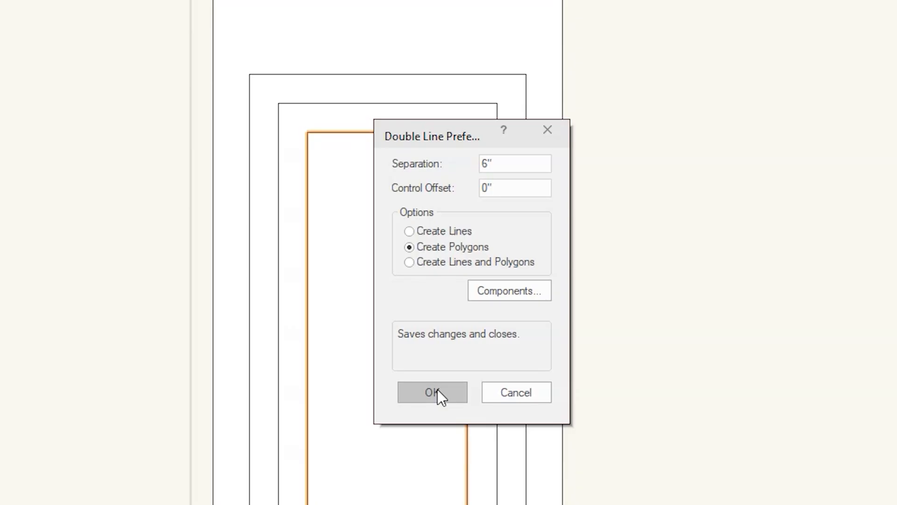
# Apply the Double Line preferences with the 6" separation and the Create Polygons option
pyautogui.click(437, 390)
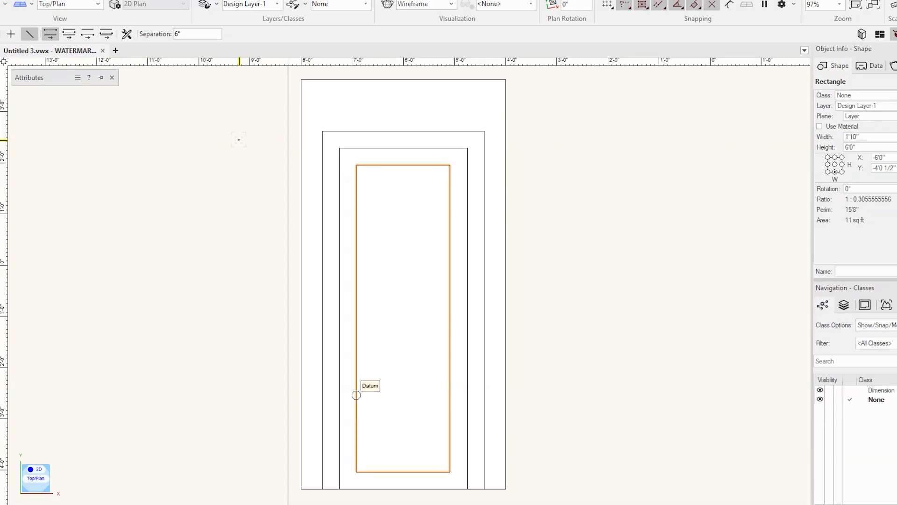
# Draw five freehand double-line polygons at various angles in the empty area beside the large rectangle
pyautogui.click(12, 115)
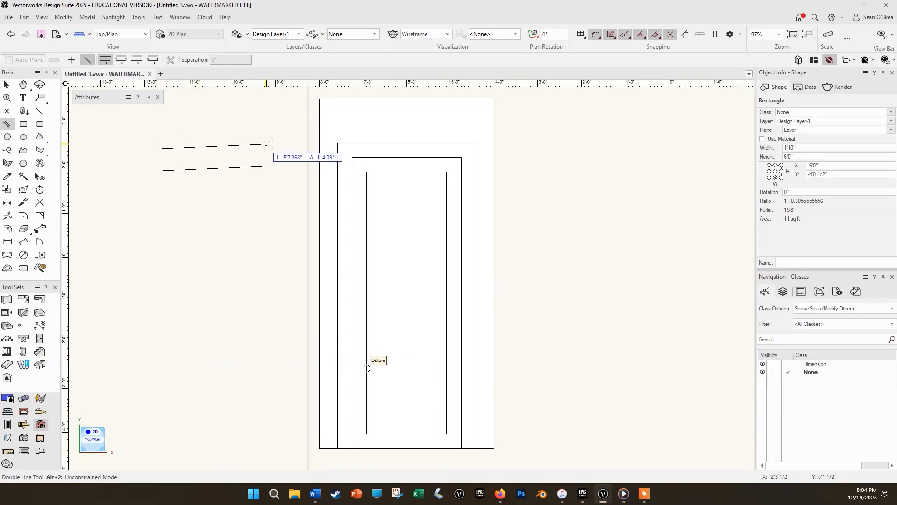
pyautogui.click(267, 149)
pyautogui.click(261, 170)
pyautogui.click(216, 241)
pyautogui.click(155, 202)
pyautogui.click(281, 214)
pyautogui.click(161, 279)
pyautogui.click(273, 279)
pyautogui.click(101, 322)
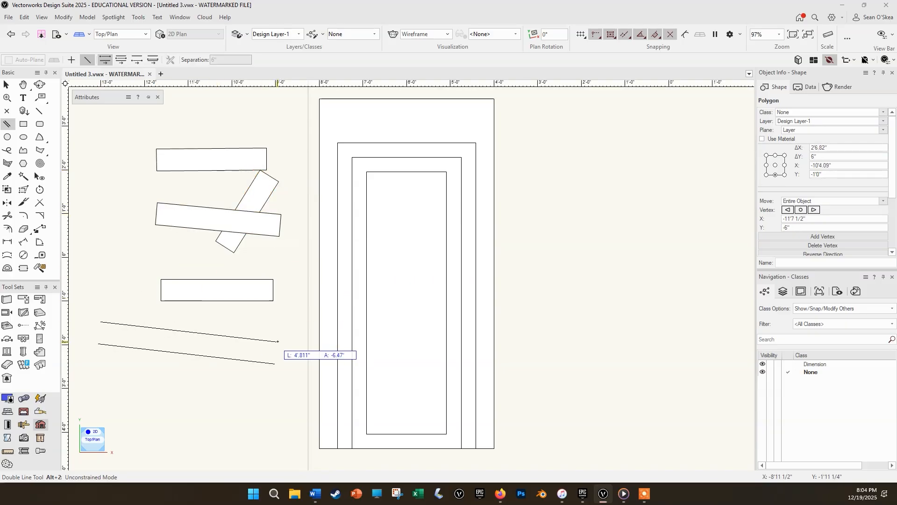
pyautogui.click(292, 322)
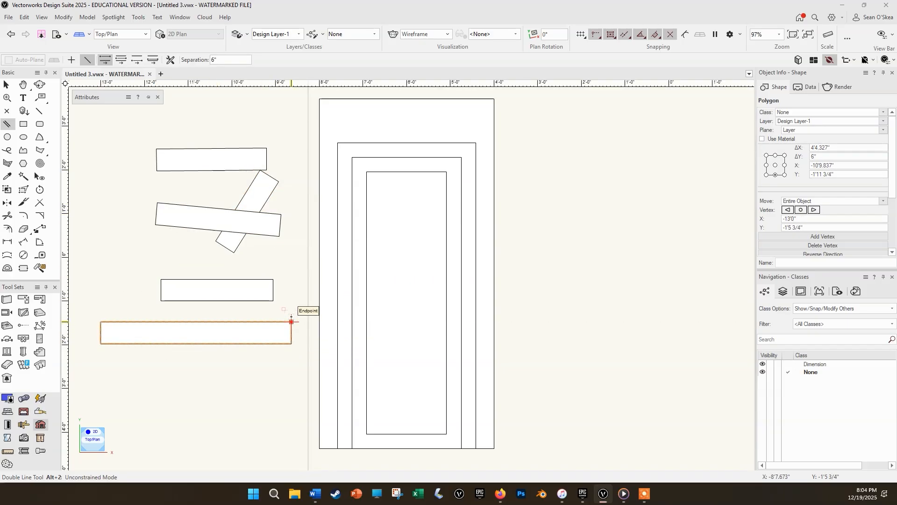
# Delete the five double-line practice polygons beside the large rectangle
pyautogui.press('x')
pyautogui.moveTo(285, 120); pyautogui.dragTo(206, 340)
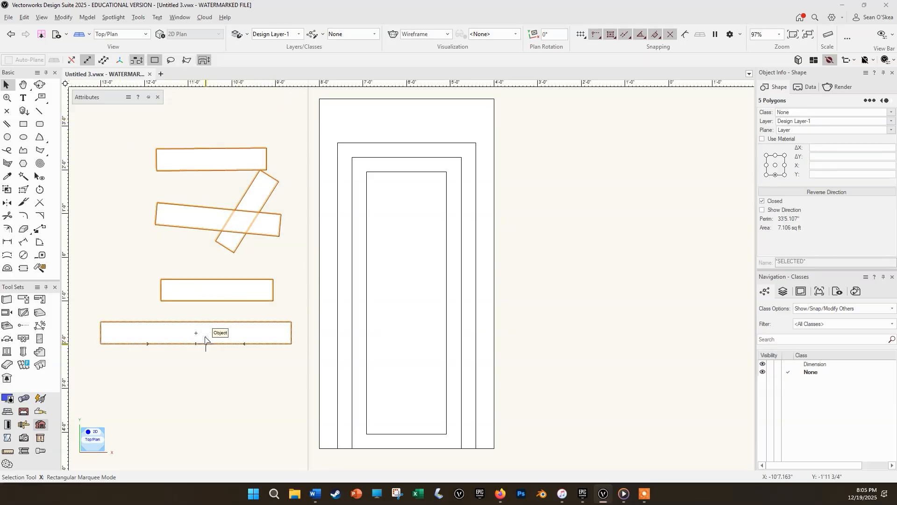
pyautogui.press('Delete')
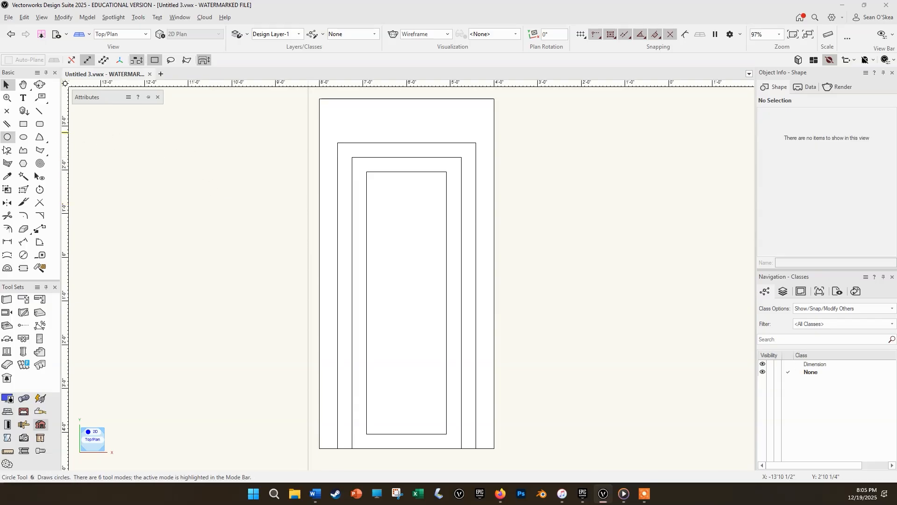
# Activate the Double Line tool and move the Attributes palette to the empty area on the other side of the rectangles
pyautogui.click(8, 124)
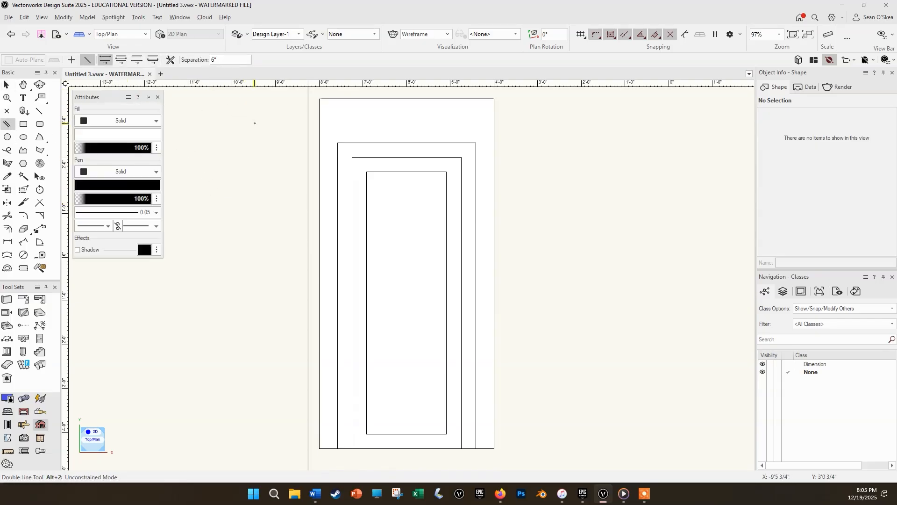
pyautogui.press('h')
pyautogui.moveTo(268, 152)
pyautogui.mouseDown()
pyautogui.moveTo(174, 173)
pyautogui.moveTo(121, 165)
pyautogui.mouseUp()
pyautogui.press('=')
pyautogui.moveTo(98, 100)
pyautogui.moveTo(99, 100); pyautogui.dragTo(513, 121)
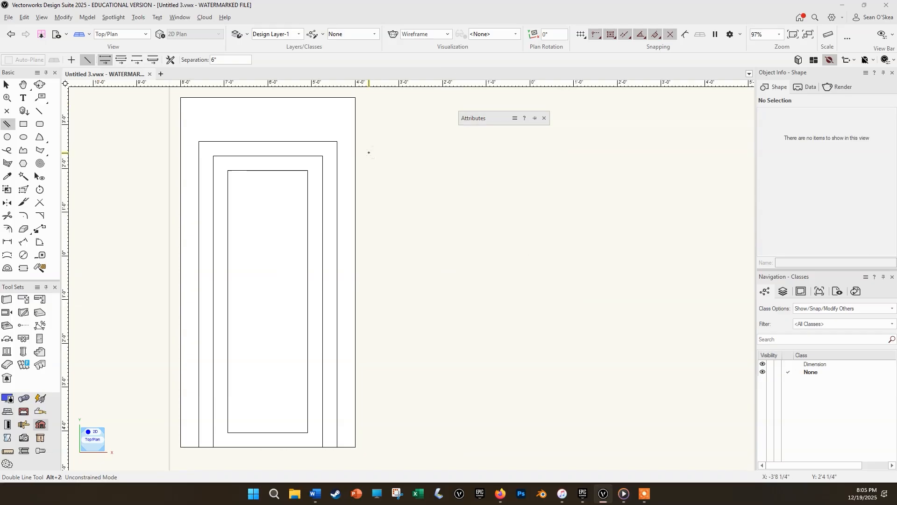
# Draw a short slanted double-line polygon beside the large rectangle and undo it
pyautogui.click(368, 153)
pyautogui.click(416, 140)
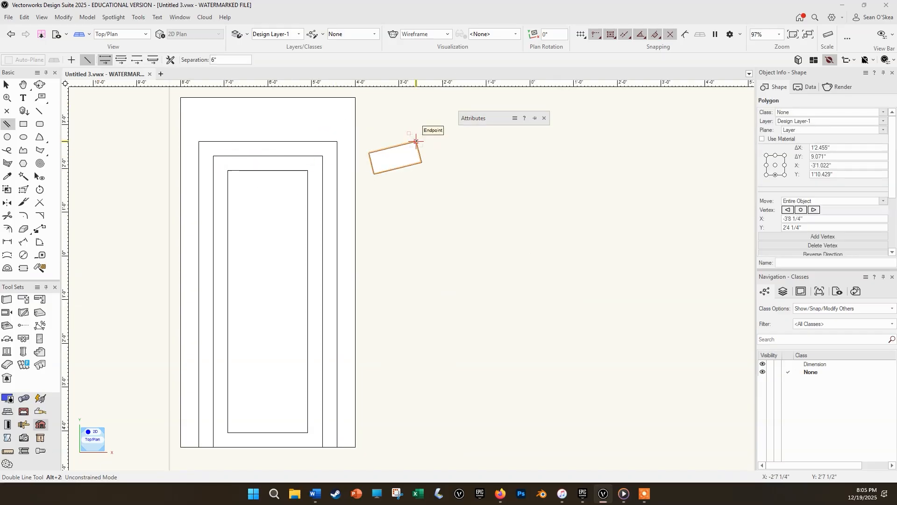
pyautogui.hotkey('ctrl', 'z')
# Start a 6" double line at the large rectangle's top-left corner, with the control line along its top
pyautogui.press('h')
pyautogui.moveTo(410, 153); pyautogui.dragTo(371, 172)
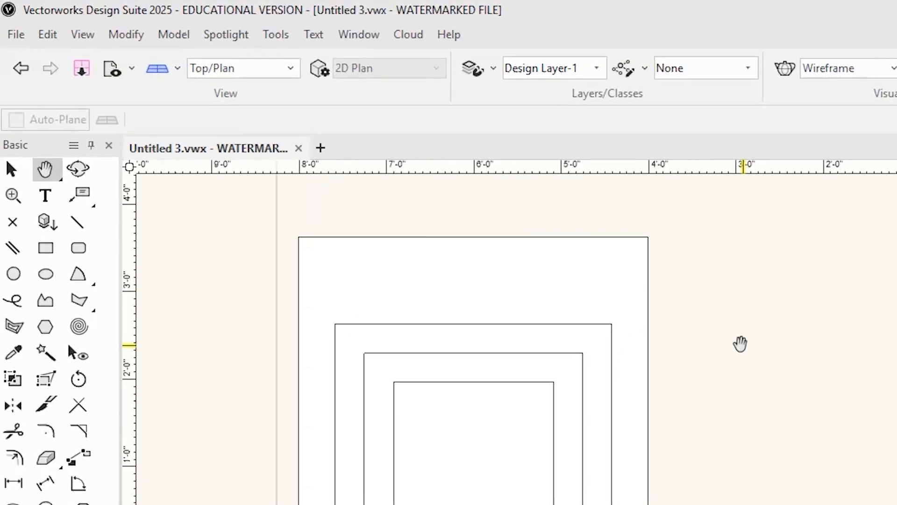
pyautogui.press('h')
pyautogui.press('h')
pyautogui.moveTo(206, 216); pyautogui.dragTo(141, 208)
pyautogui.press('h')
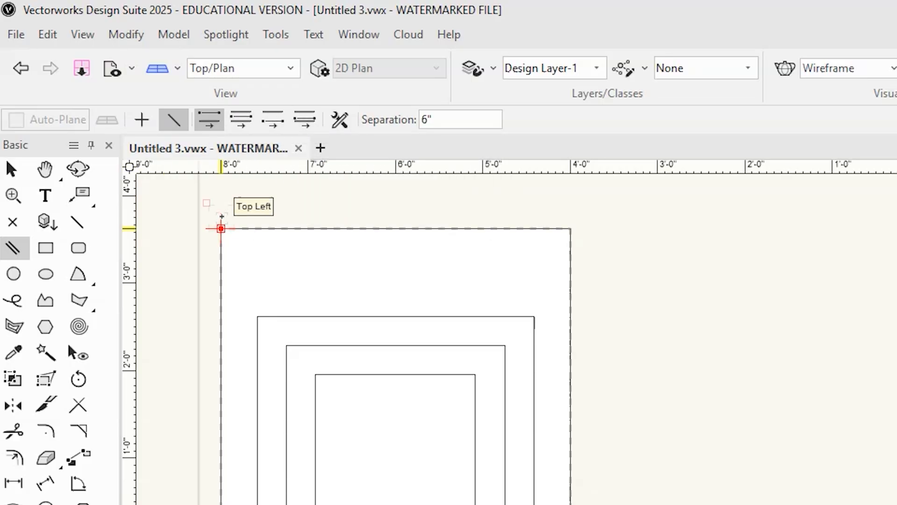
pyautogui.click(209, 120)
pyautogui.click(221, 228)
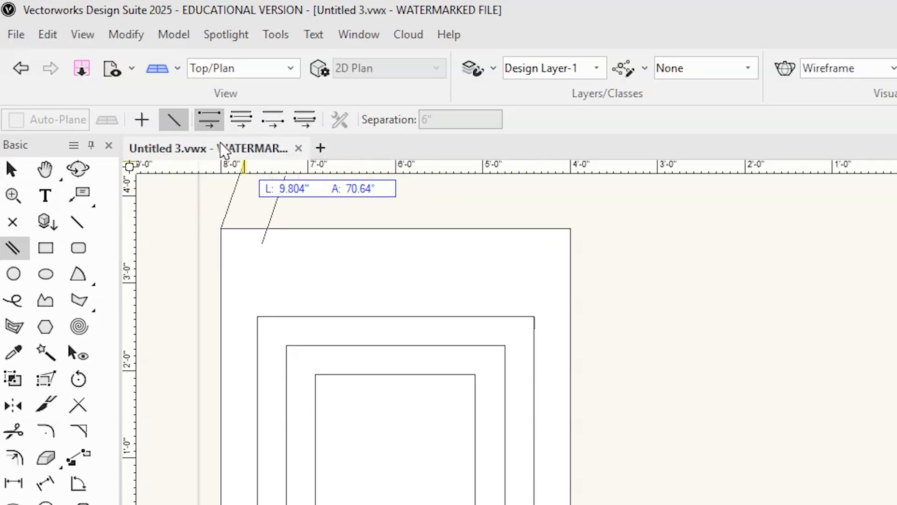
# Try the center and bottom control line modes on the double line in progress, and return to the top control line
pyautogui.click(209, 132)
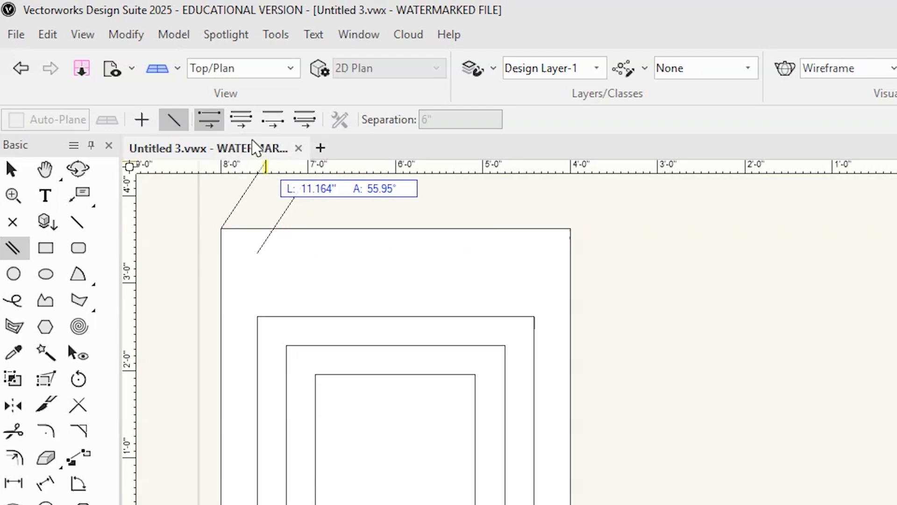
pyautogui.click(242, 122)
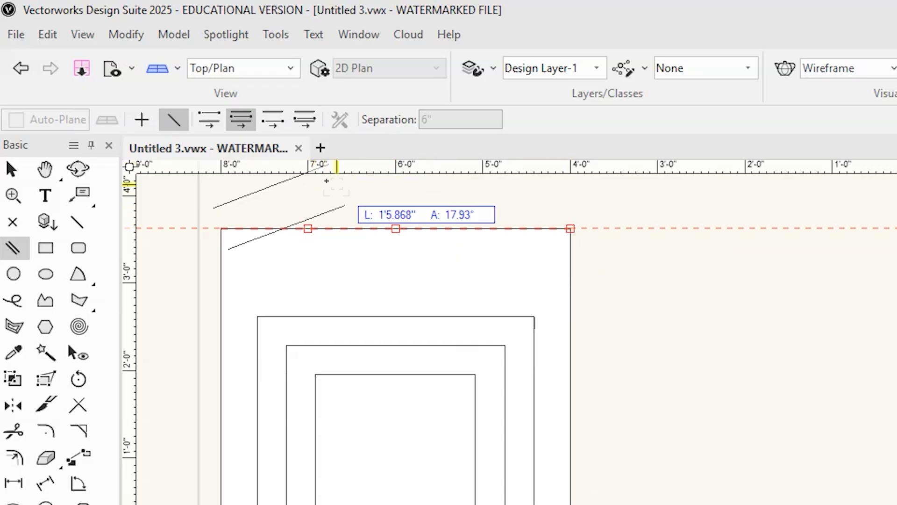
pyautogui.click(272, 120)
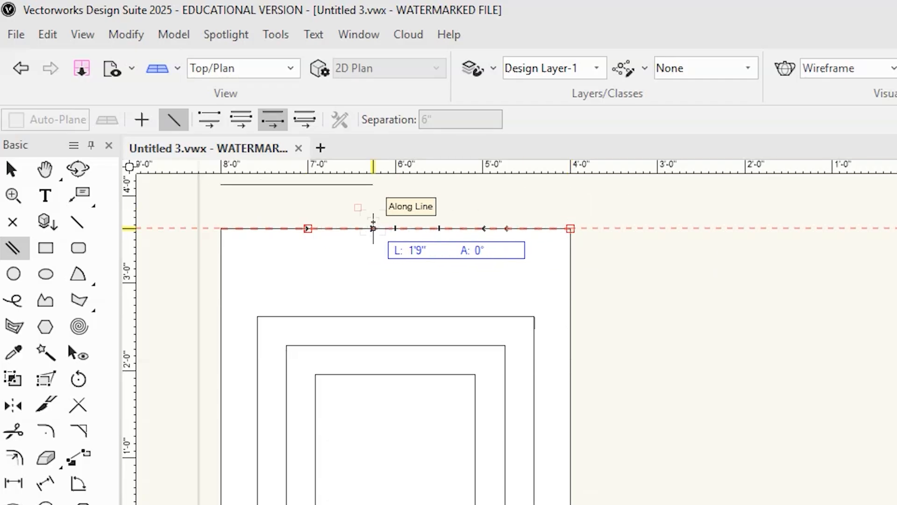
pyautogui.click(208, 120)
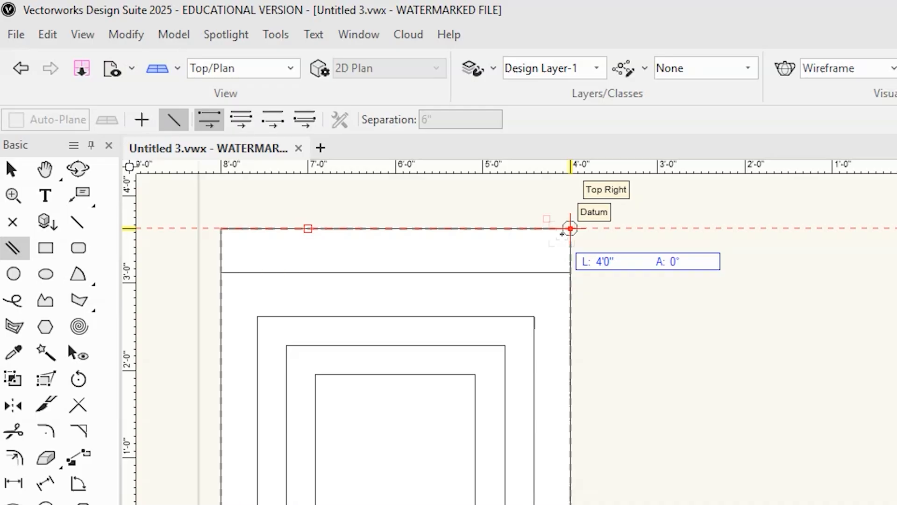
pyautogui.click(242, 120)
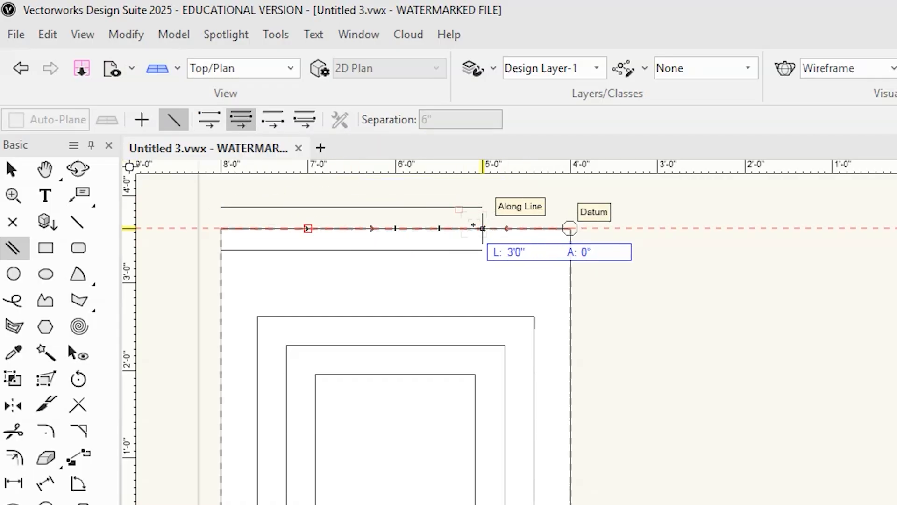
pyautogui.click(273, 121)
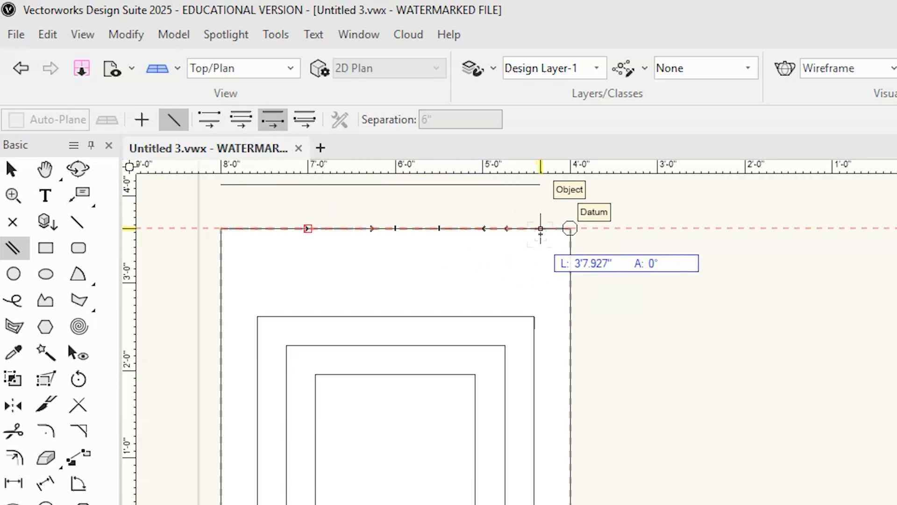
pyautogui.click(210, 123)
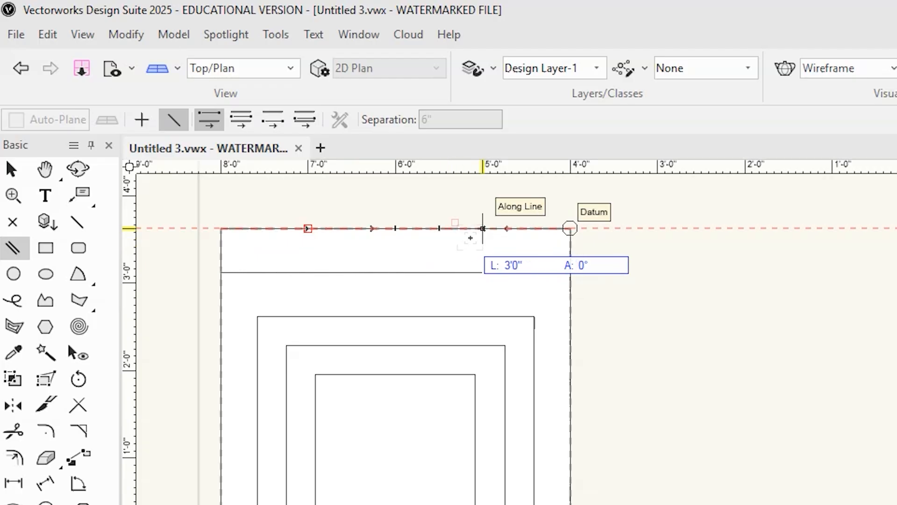
# Cycle back to the top control line mode and finish the 4' double line at the large rectangle's top-right corner
pyautogui.press('i')
pyautogui.press('i')
pyautogui.press('i')
pyautogui.press('i')
pyautogui.press('i')
pyautogui.press('i')
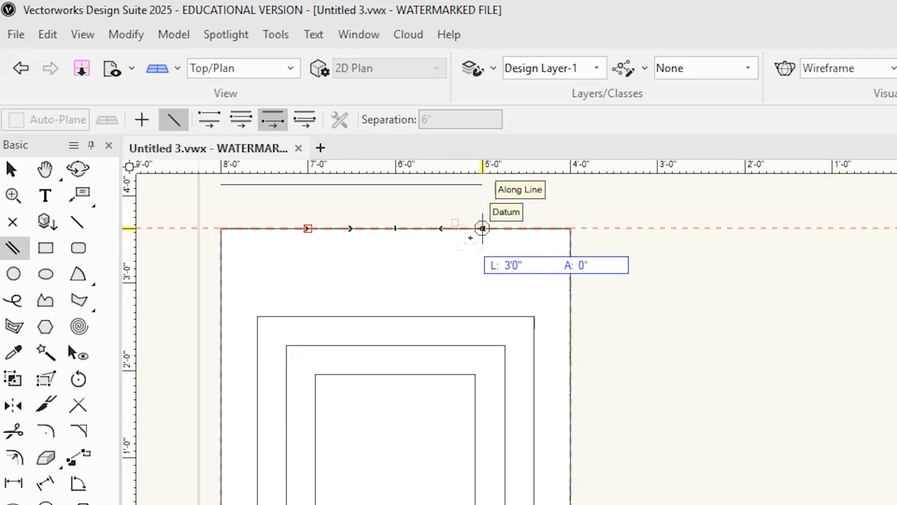
pyautogui.press('i')
pyautogui.press('i')
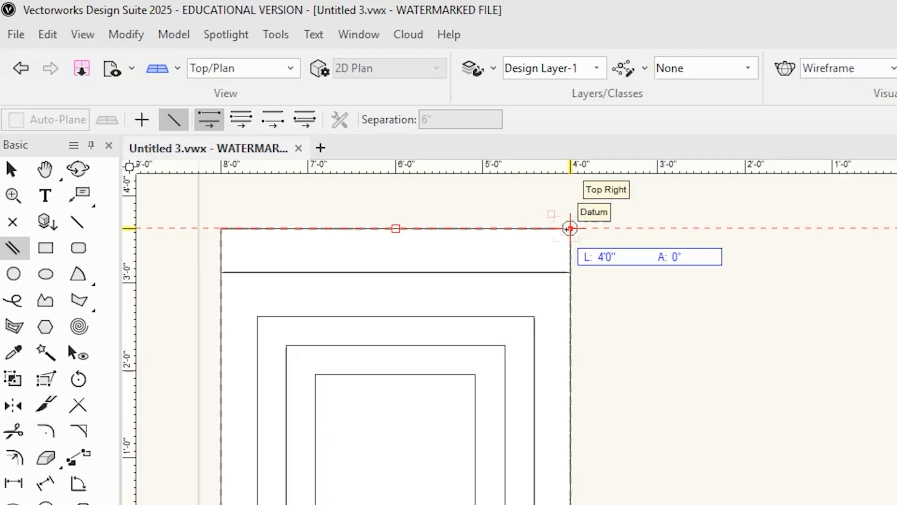
pyautogui.click(570, 229)
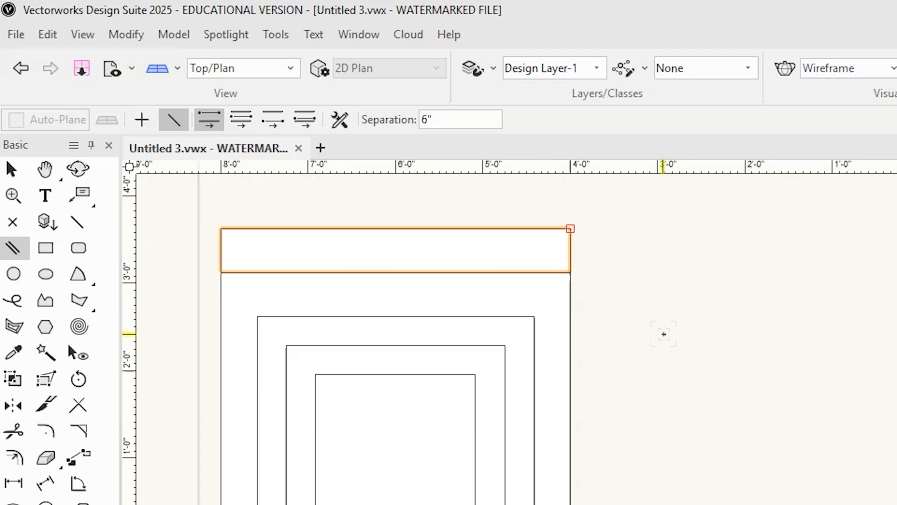
# Draw a 3" by 10" rounded rectangle from the bottom-left corner of the 2'6" by 6'8" rectangle, with that corner as datum
pyautogui.scroll(-1, 663, 335)
pyautogui.scroll(2, 440, 339)
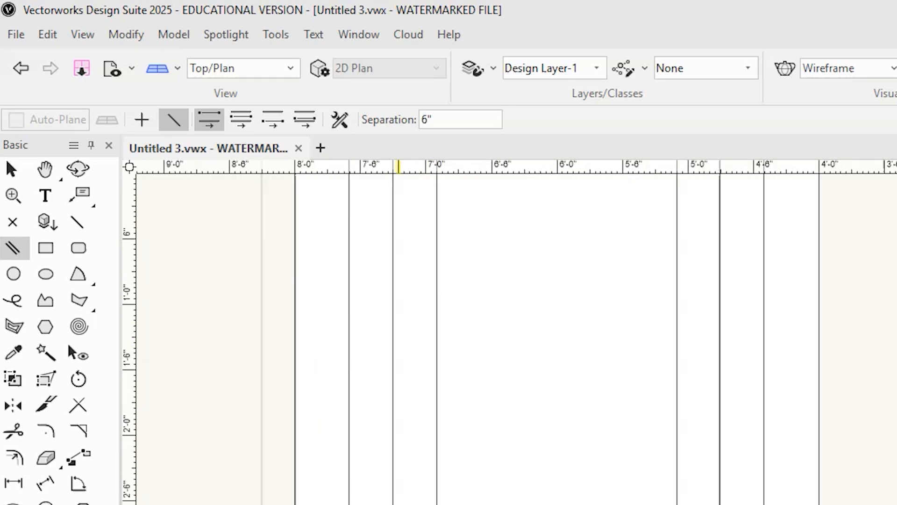
pyautogui.click(78, 249)
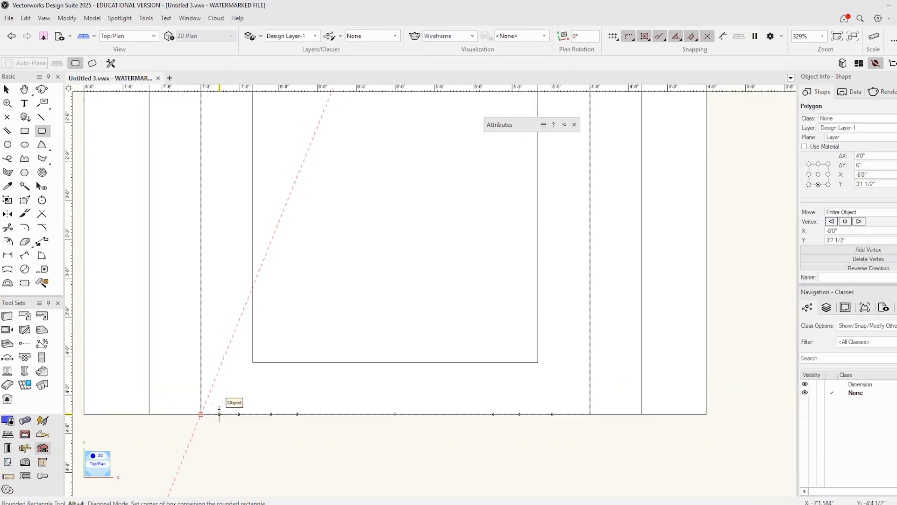
pyautogui.press('g')
pyautogui.press('g')
pyautogui.press('g')
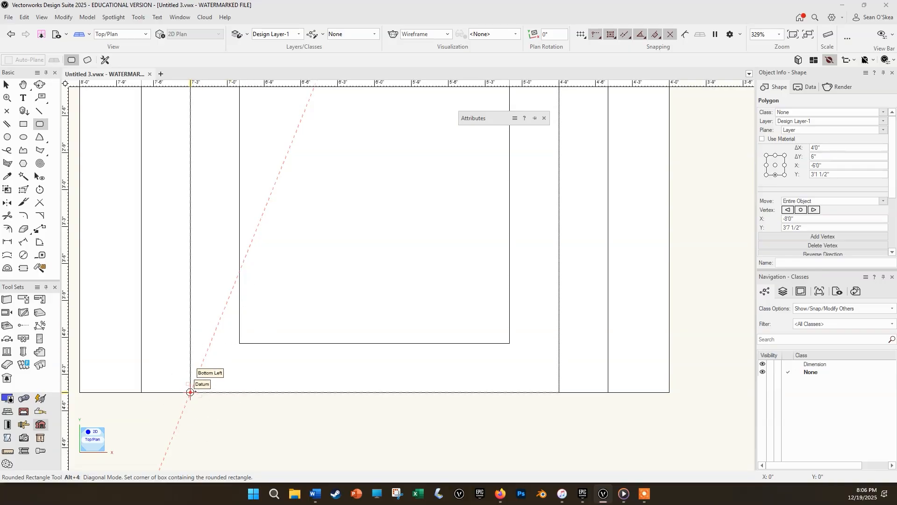
pyautogui.click(191, 393)
pyautogui.press('Tab')
pyautogui.write('3')
pyautogui.press('Tab')
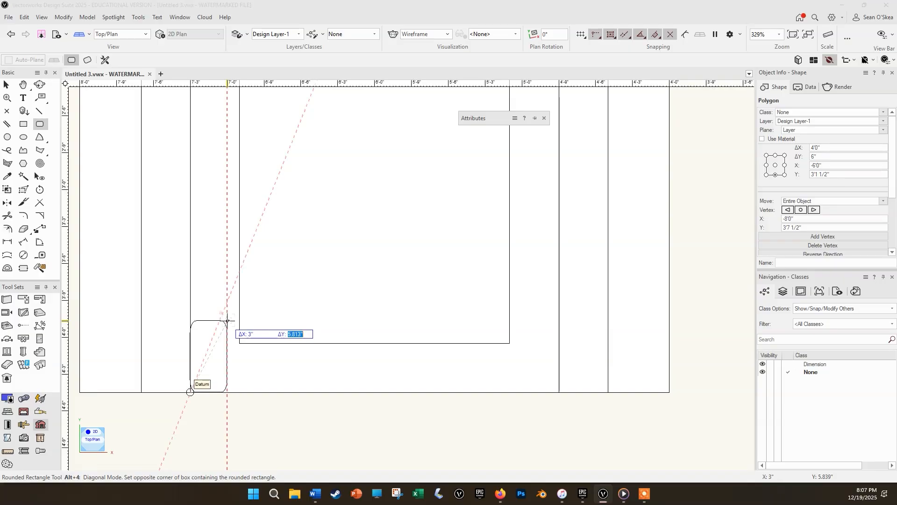
pyautogui.write('10')
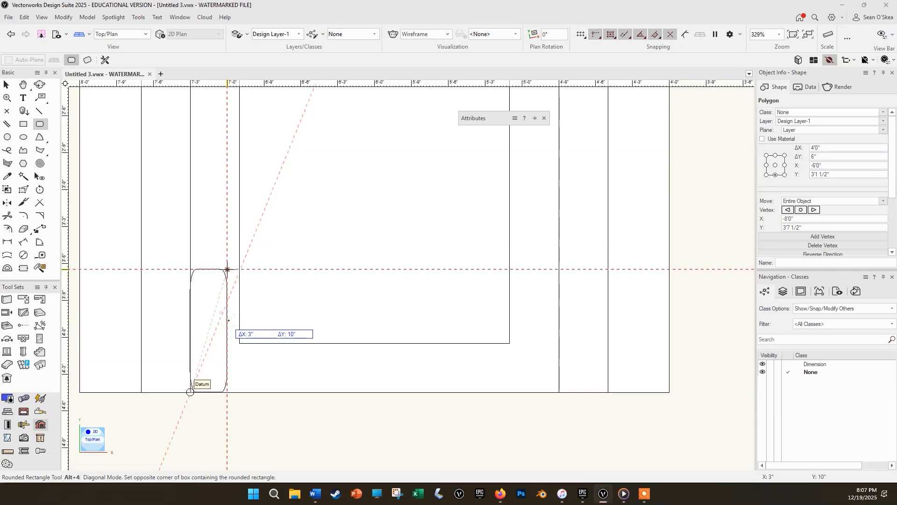
pyautogui.press('Return')
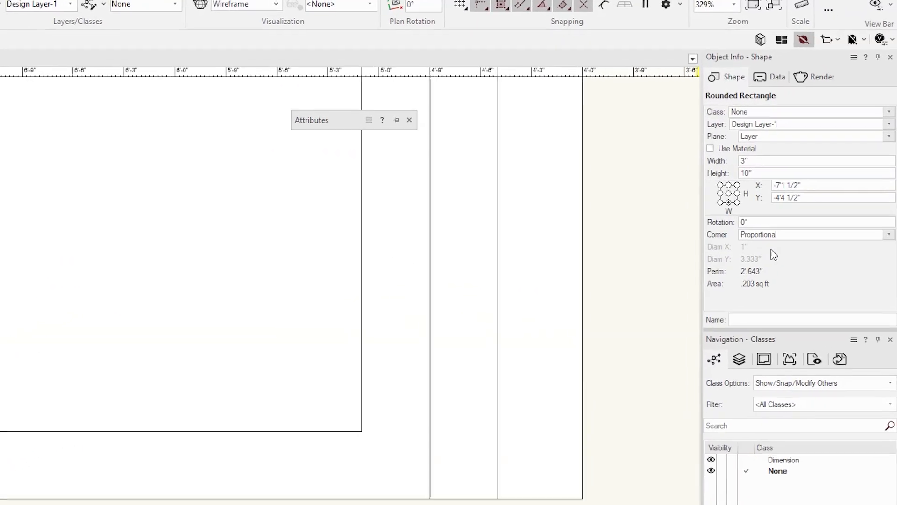
# Set the rounded rectangle's corners to Symmetrical with a diameter of 2"
pyautogui.click(743, 283)
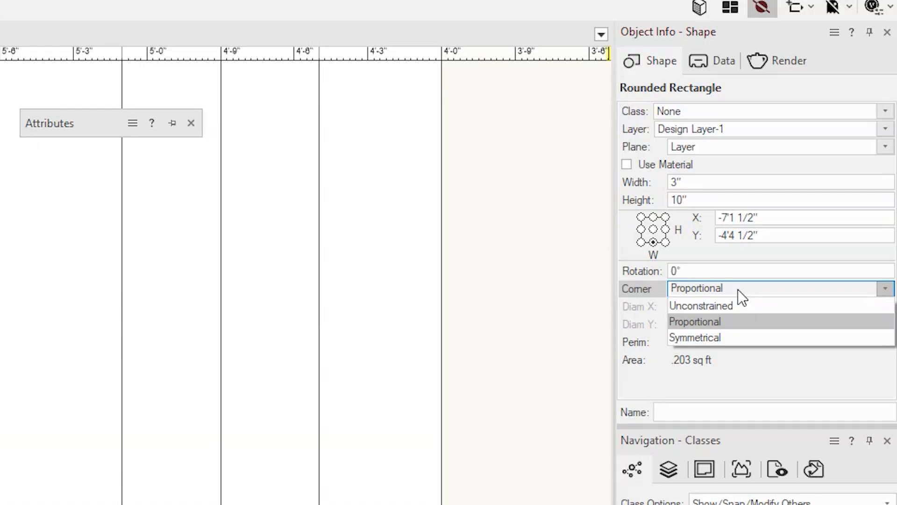
pyautogui.click(713, 338)
pyautogui.click(696, 307)
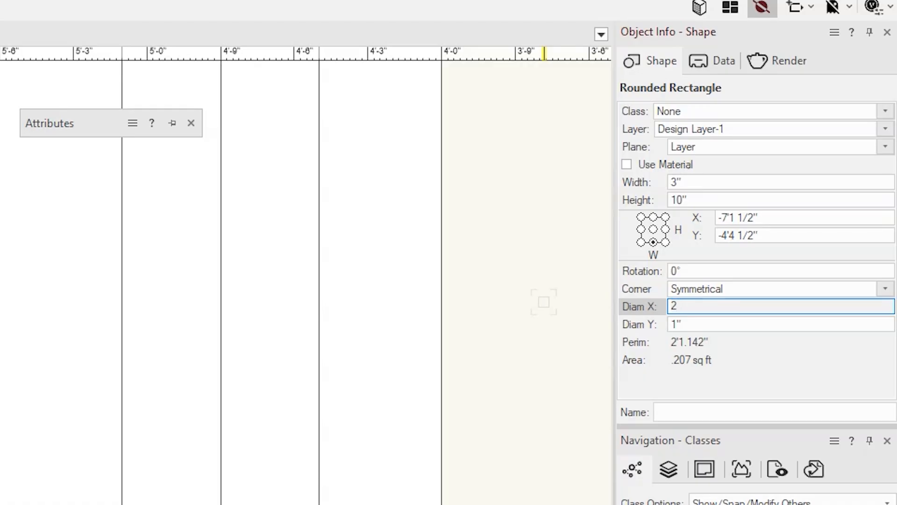
pyautogui.click(730, 358)
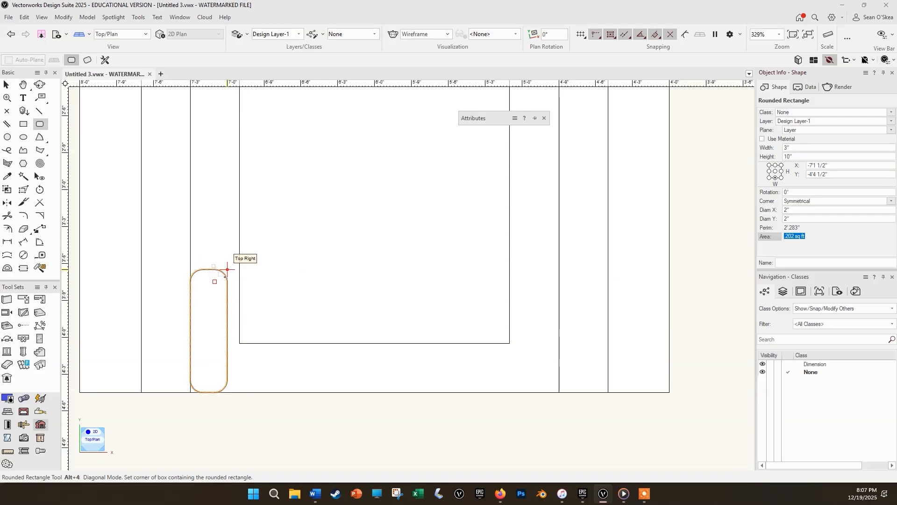
# Move the rounded rectangle by an X offset of .5" and a Y offset of 30"
pyautogui.hotkey('ctrl', 'm')
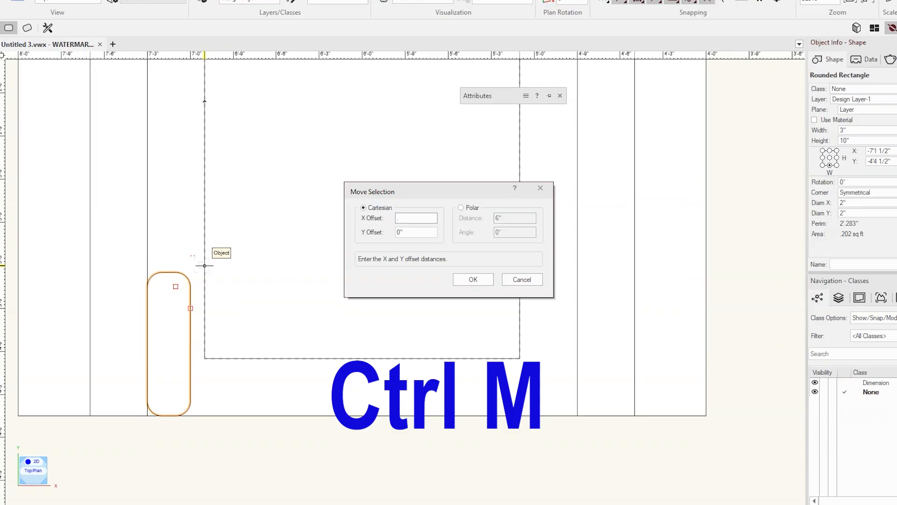
pyautogui.write('.5')
pyautogui.press('Tab')
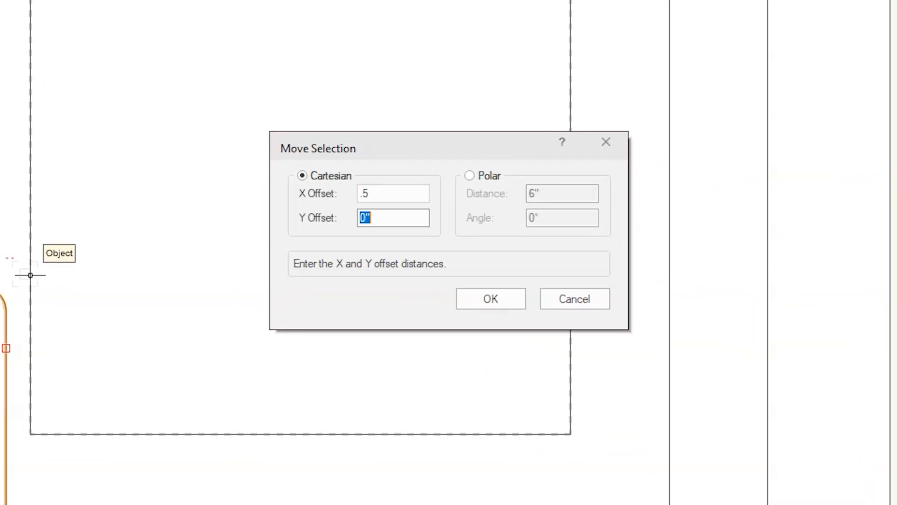
pyautogui.write('3')
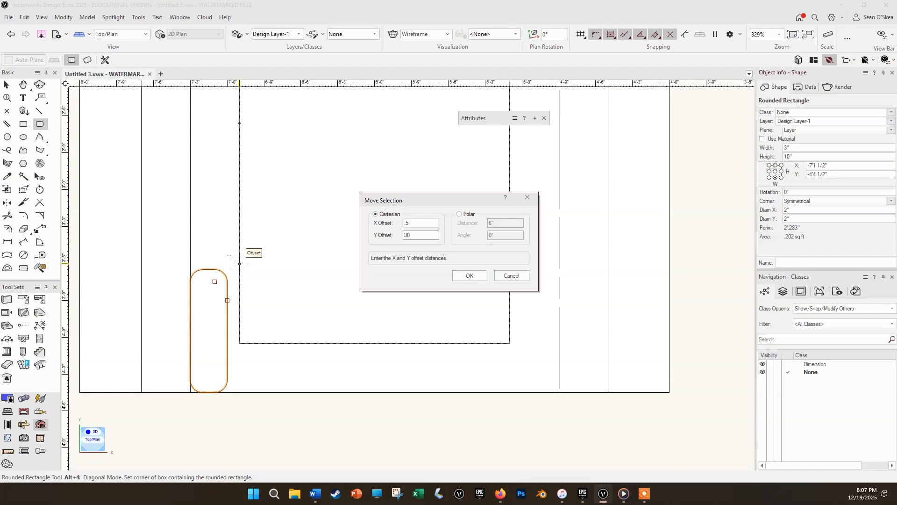
pyautogui.press('Return')
pyautogui.scroll(-3, 419, 233)
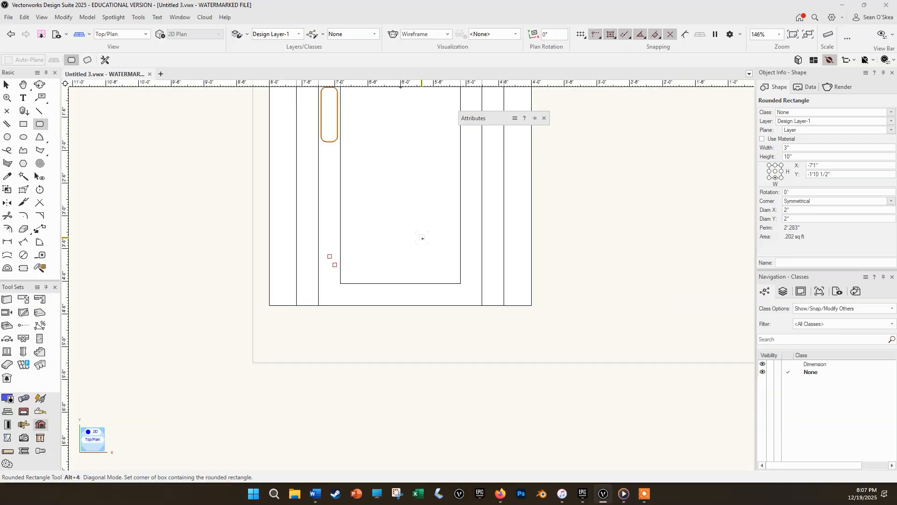
# Draw a circle with a 1.25" radius on the rounded rectangle plate's vertical centreline, centred about 3" below its top edge
pyautogui.scroll(2, 382, 174)
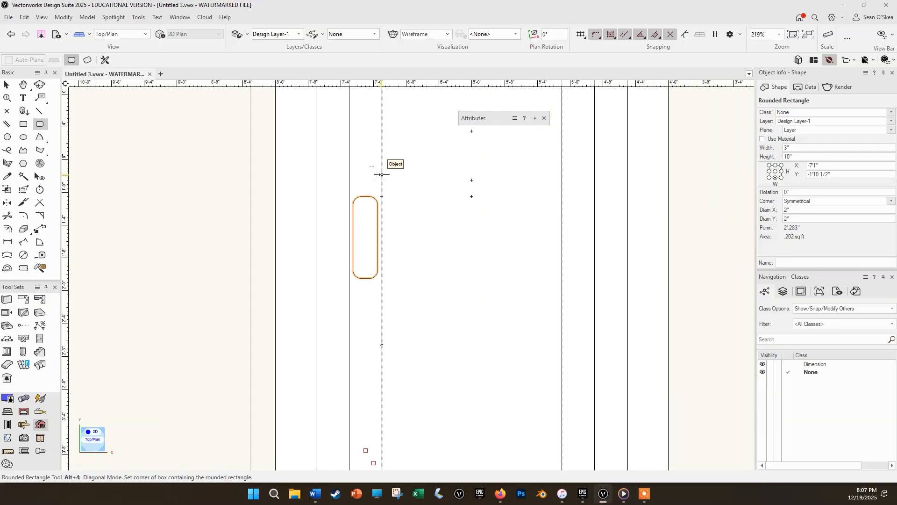
pyautogui.scroll(-2, 387, 226)
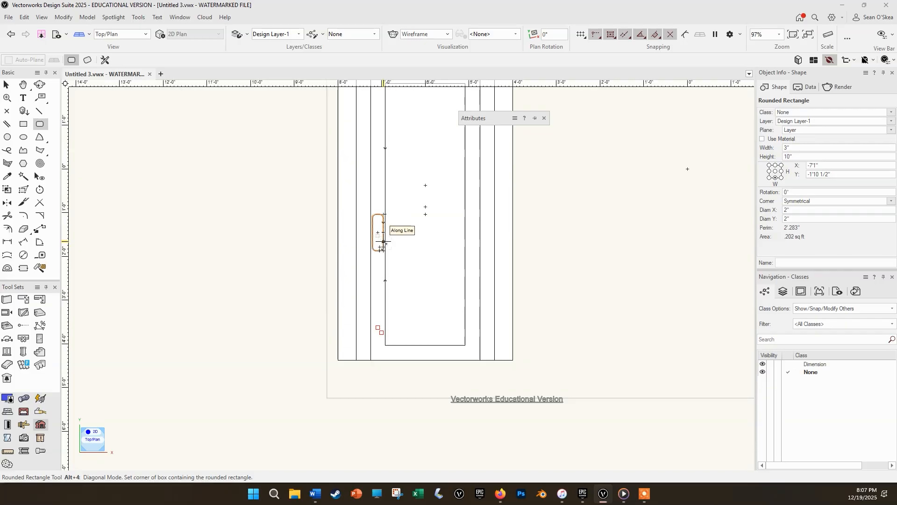
pyautogui.scroll(3, 378, 241)
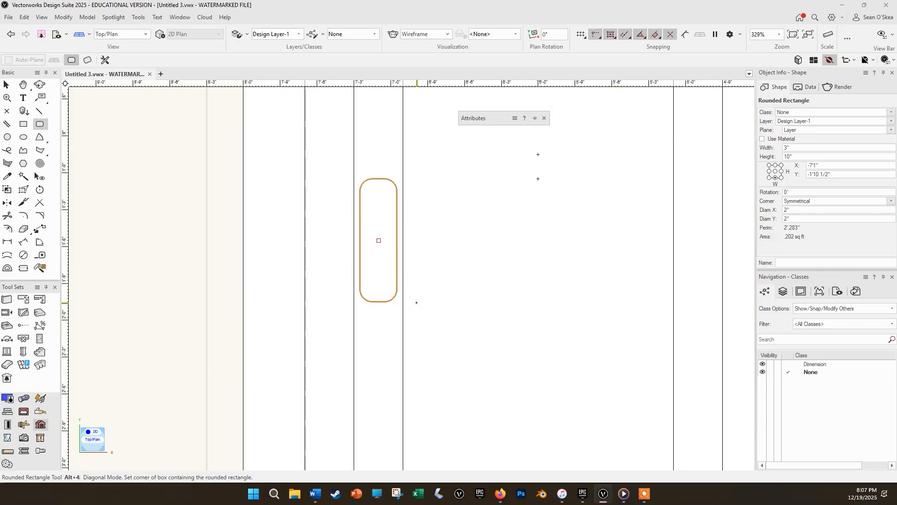
pyautogui.scroll(1, 376, 227)
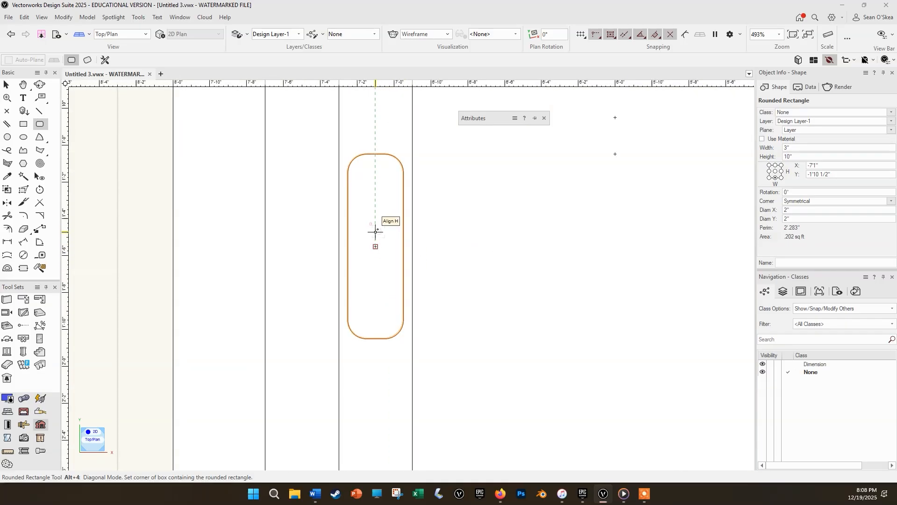
pyautogui.click(7, 141)
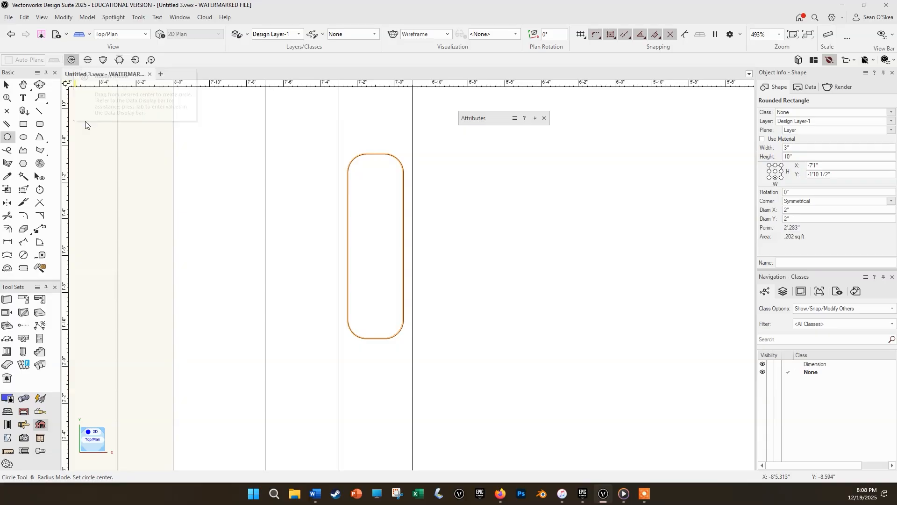
pyautogui.scroll(4, 387, 161)
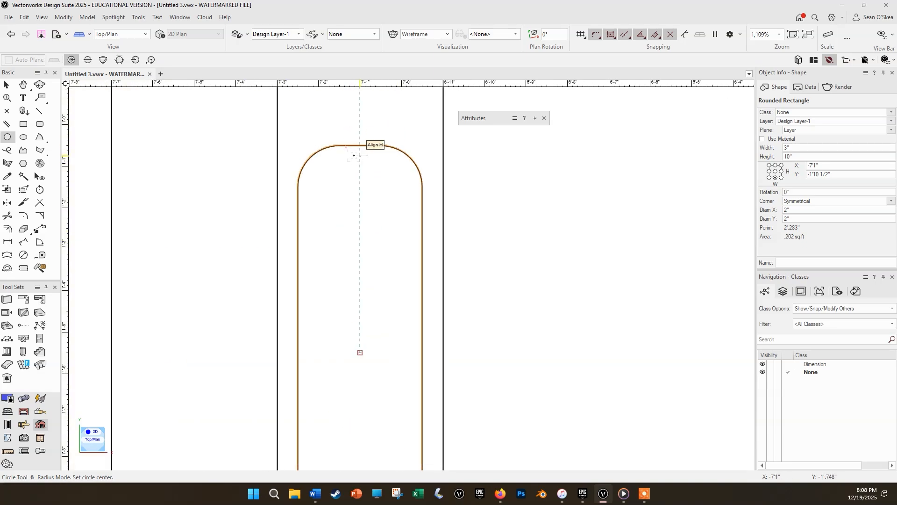
pyautogui.scroll(-2, 356, 156)
pyautogui.scroll(2, 345, 170)
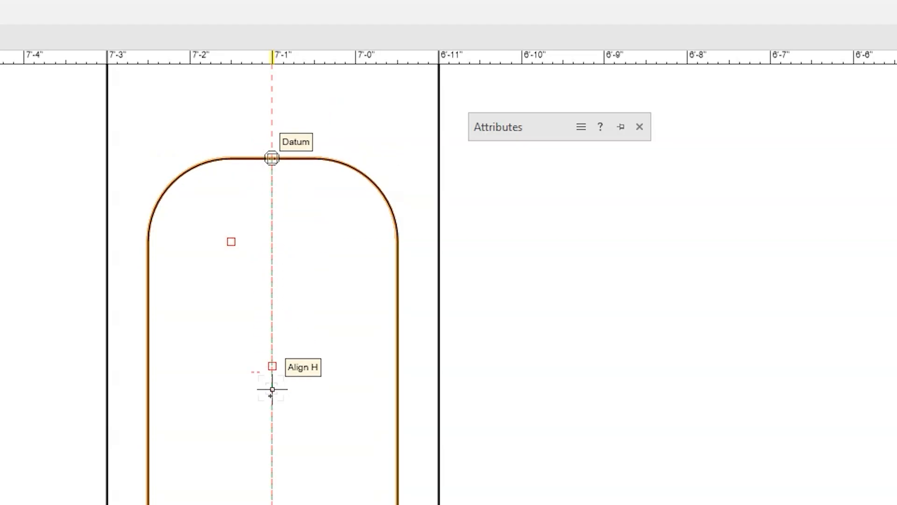
pyautogui.scroll(-1, 271, 440)
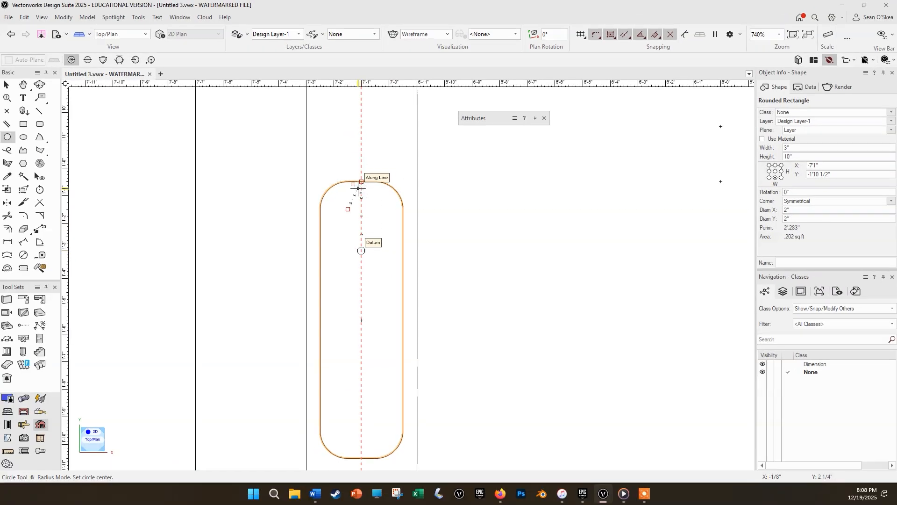
pyautogui.click(362, 268)
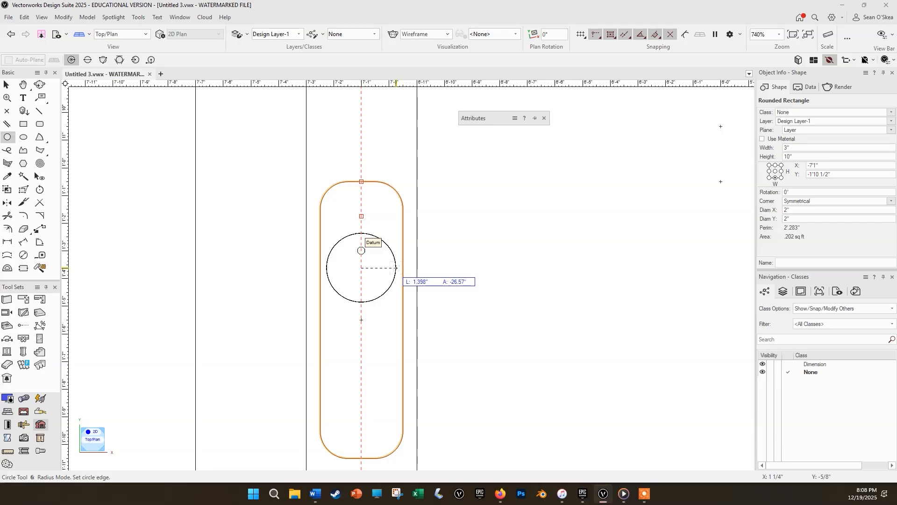
pyautogui.click(395, 268)
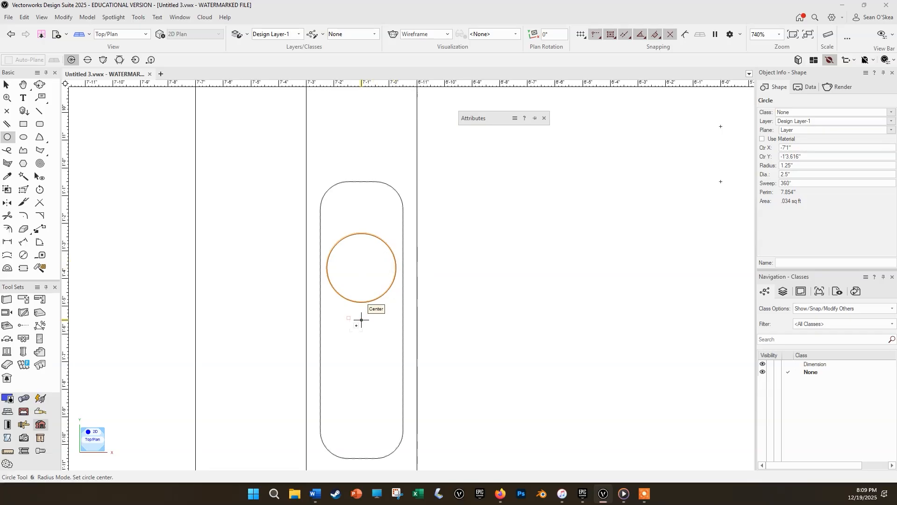
# Move the entire door elevation about 1'6" right and 6" up within the page border, and deselect it
pyautogui.scroll(-6, 349, 307)
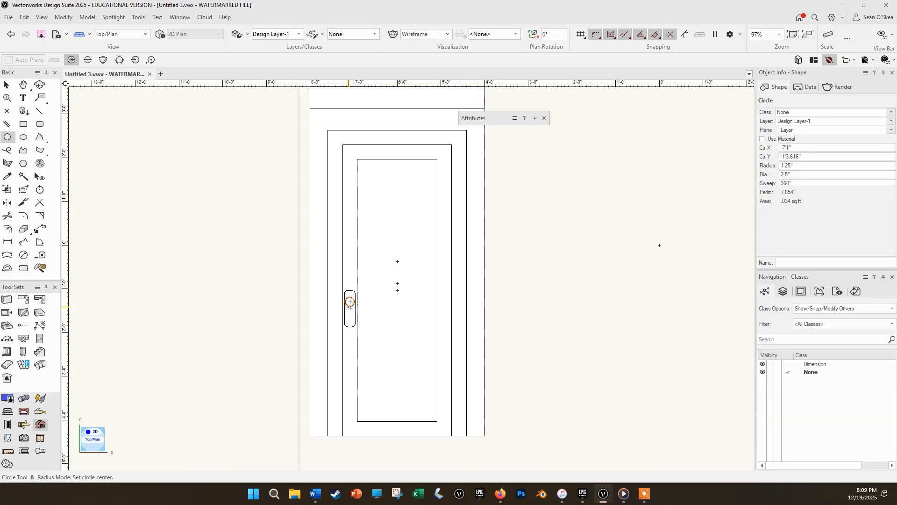
pyautogui.scroll(-1, 350, 303)
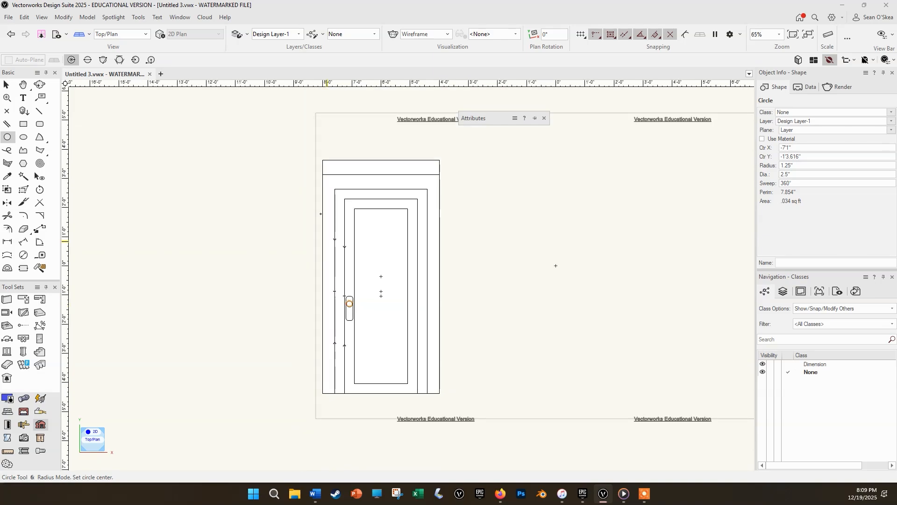
pyautogui.press('x')
pyautogui.moveTo(287, 132); pyautogui.dragTo(469, 418)
pyautogui.moveTo(426, 372); pyautogui.dragTo(473, 358)
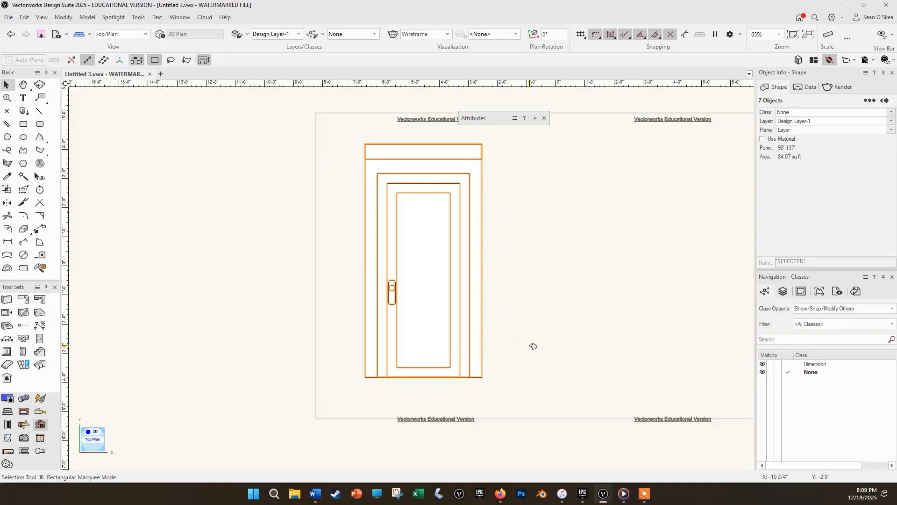
pyautogui.click(531, 346)
pyautogui.scroll(-2, 528, 347)
pyautogui.press('h')
pyautogui.moveTo(529, 347); pyautogui.dragTo(433, 334)
pyautogui.scroll(2, 433, 334)
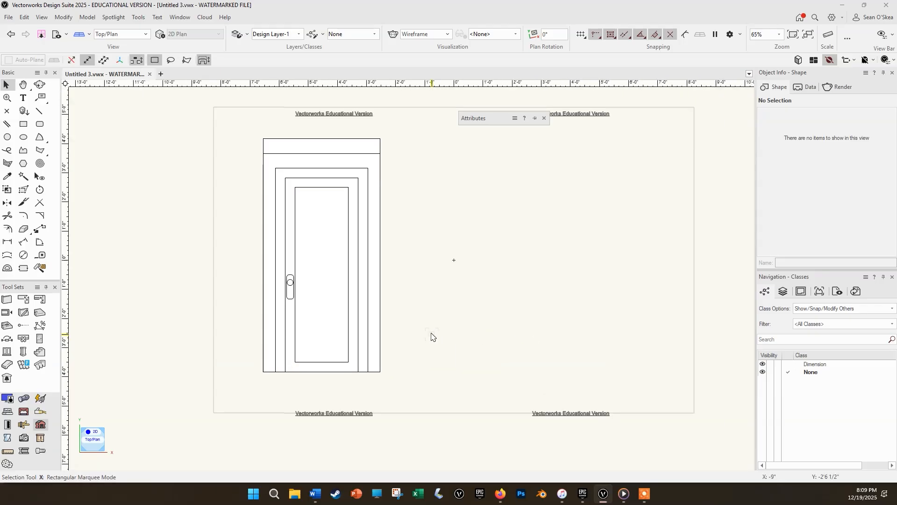